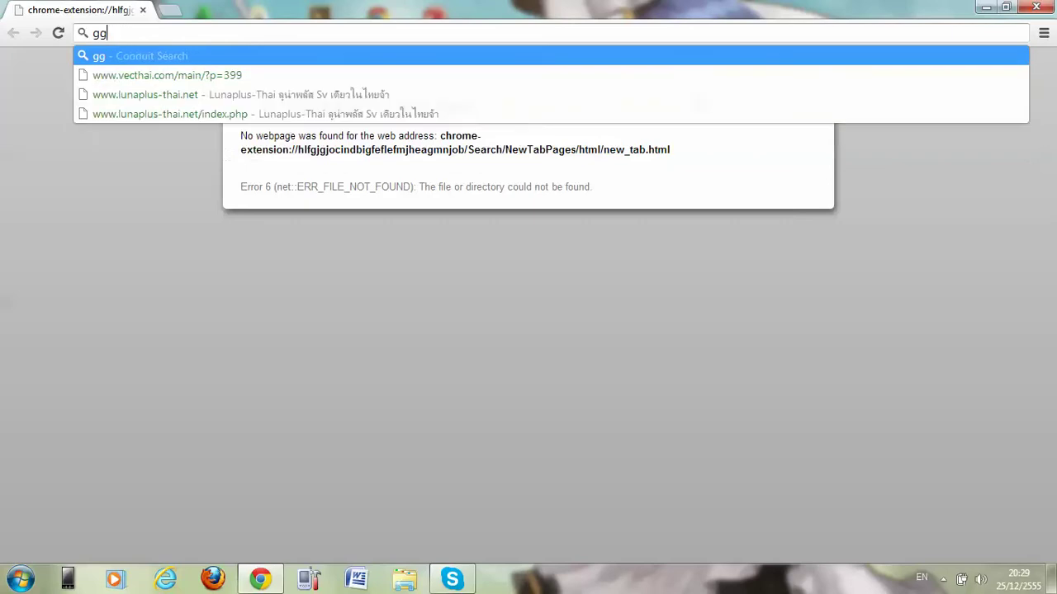
Go to google.com and search the web for "oracle".
type("oogle.")
type("co.th")
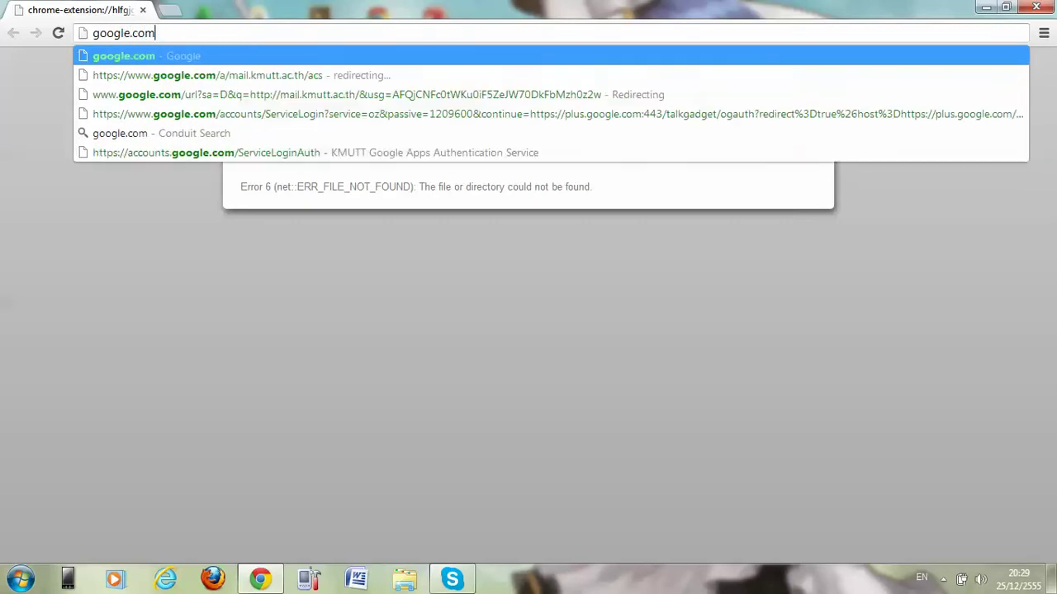
key("Return")
type("oracle")
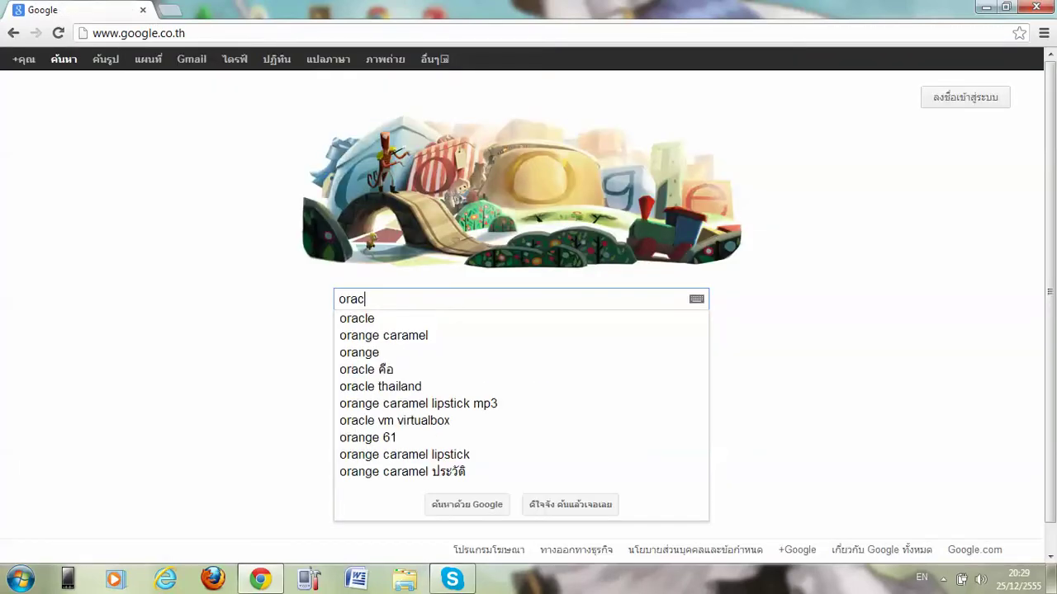
key("Return")
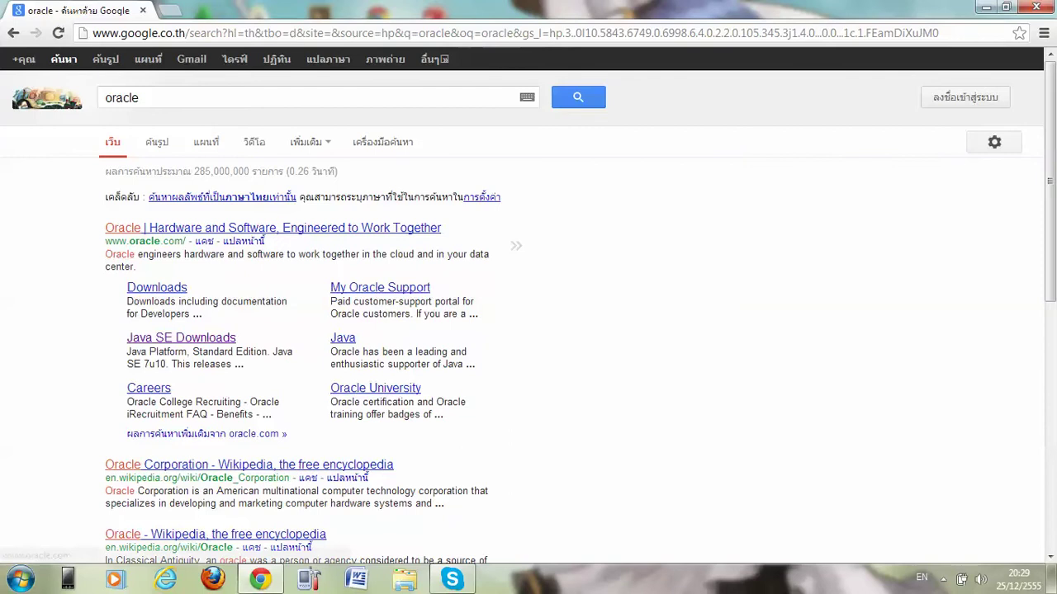
Refine the web search to "oracle java" and open the Java SE Downloads page on oracle.com.
left_click(140, 97)
type("java")
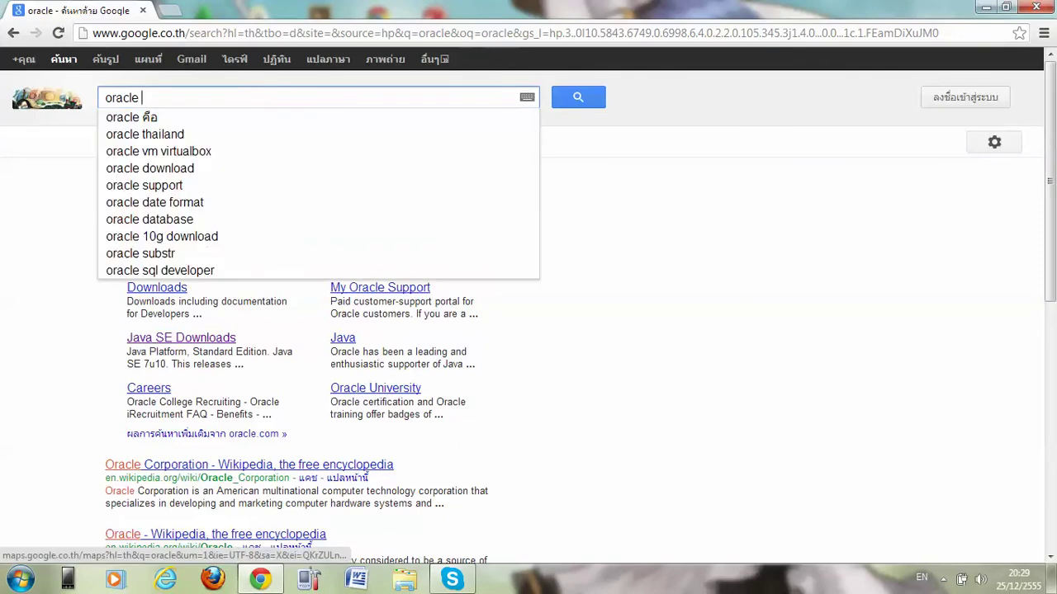
key("Return")
left_click(181, 198)
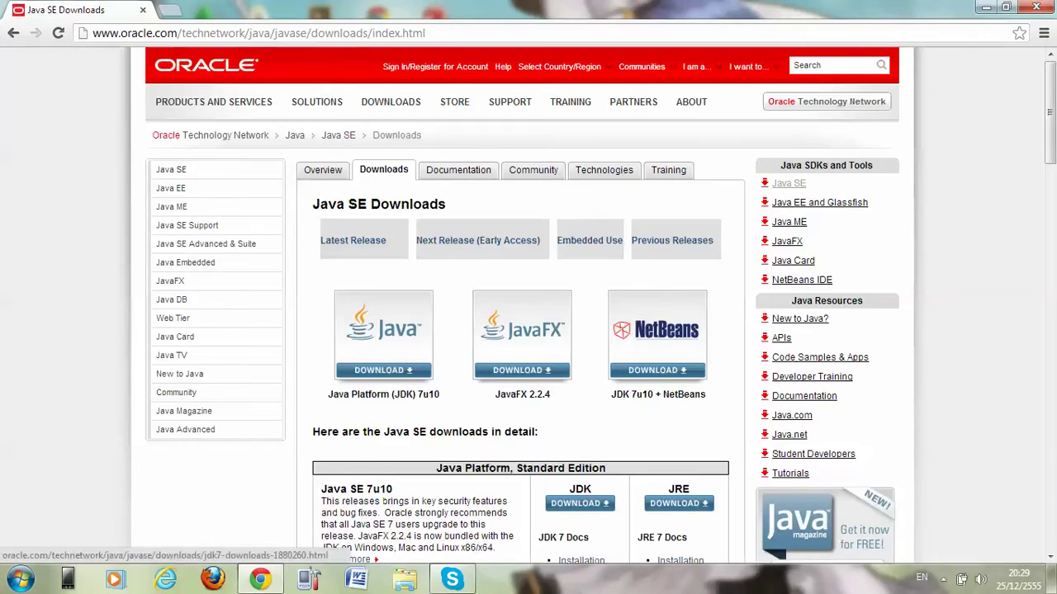
Open the download page for Java Platform (JDK) 7u10.
scroll(528, 330, "down", 2)
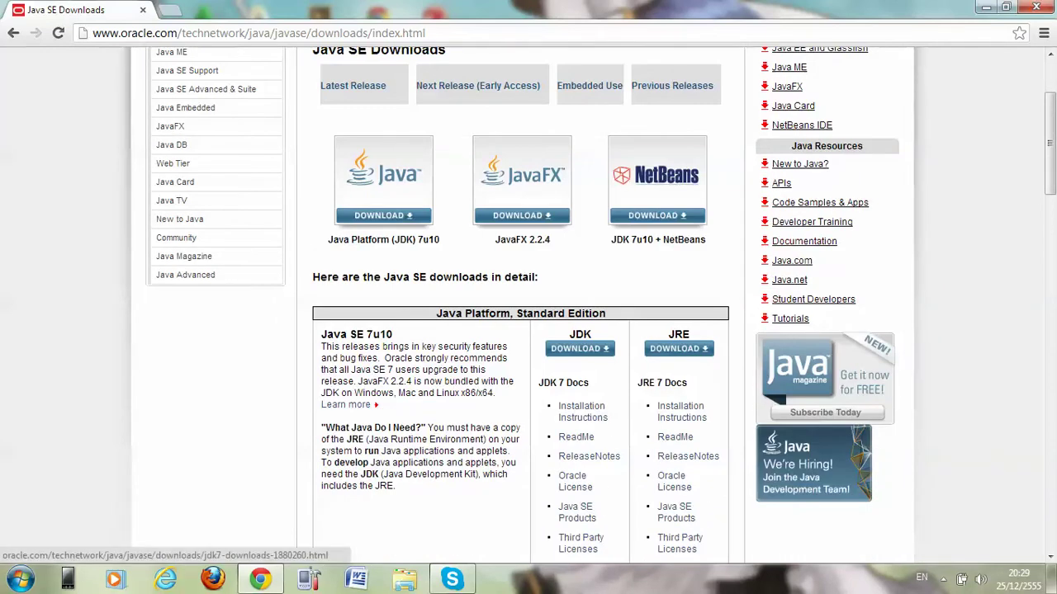
left_click_drag(351, 239, 453, 240)
left_click(453, 241)
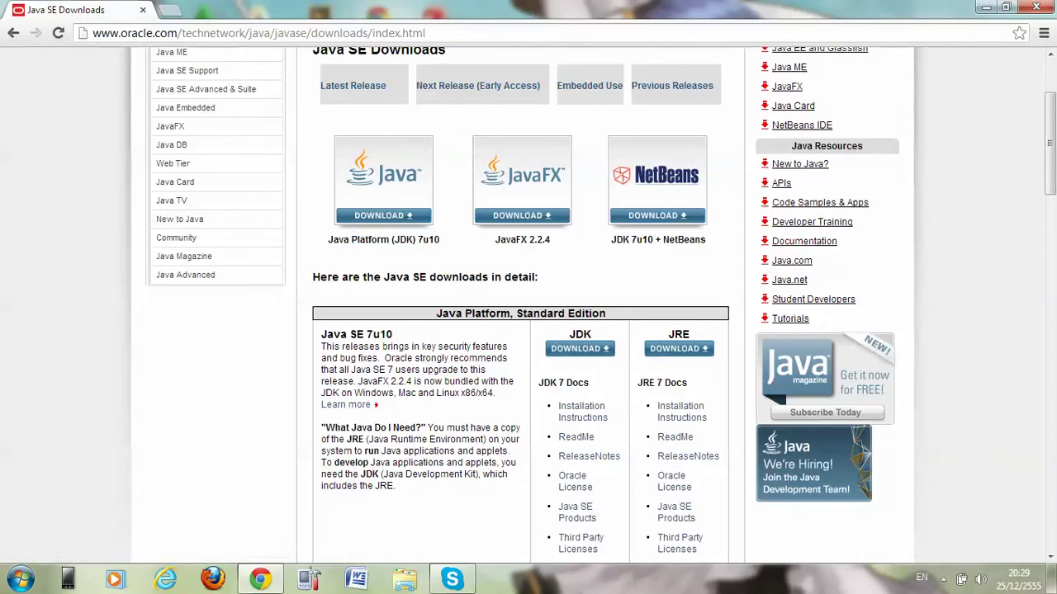
left_click(383, 215)
Accept the Oracle Binary Code License Agreement for Java SE Development Kit 7u10.
scroll(528, 330, "down", 3)
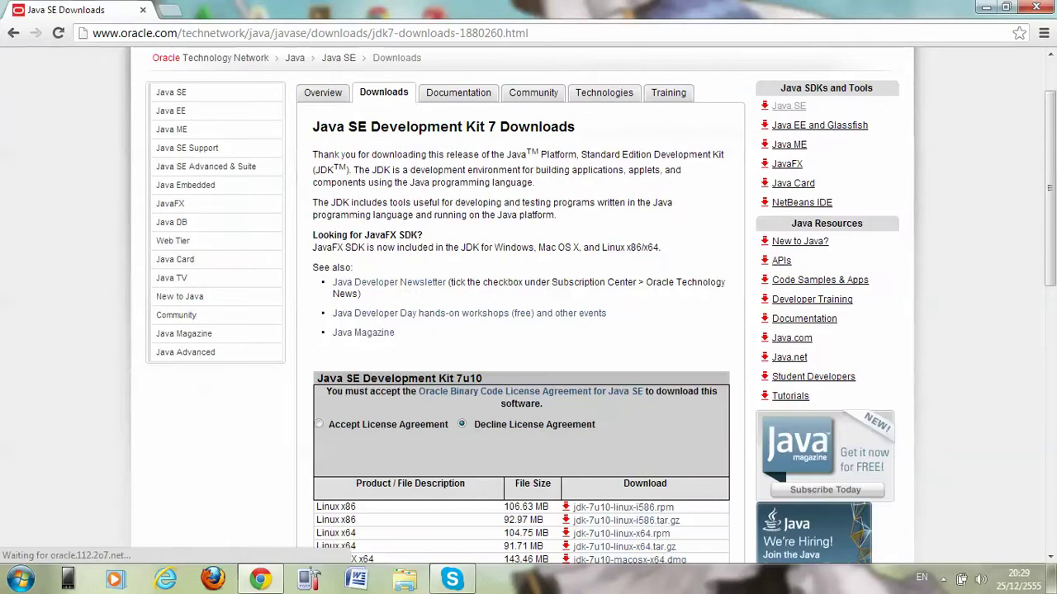
scroll(520, 330, "down", 3)
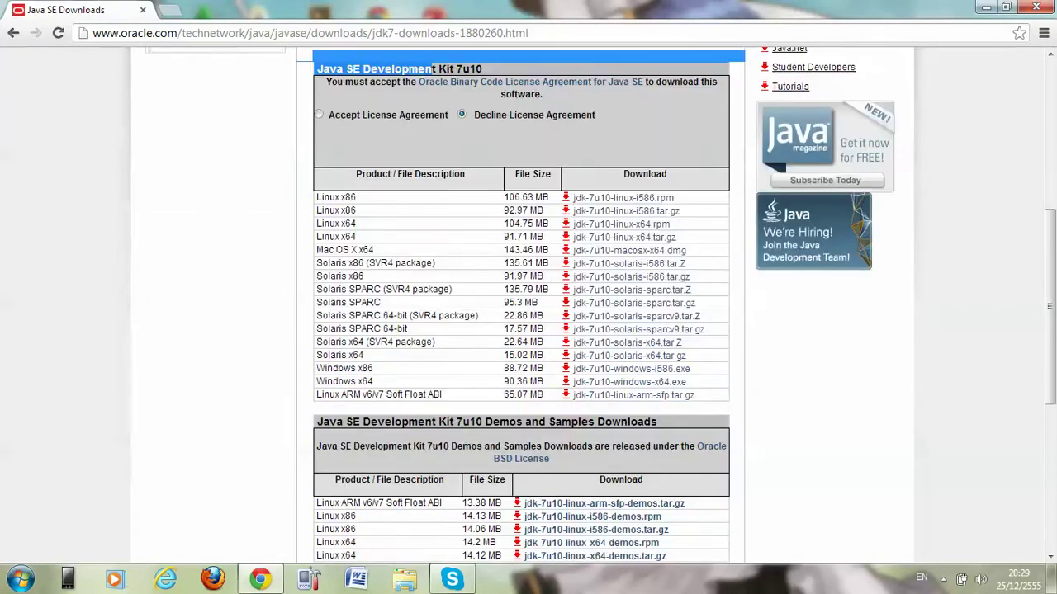
scroll(520, 313, "up", 2)
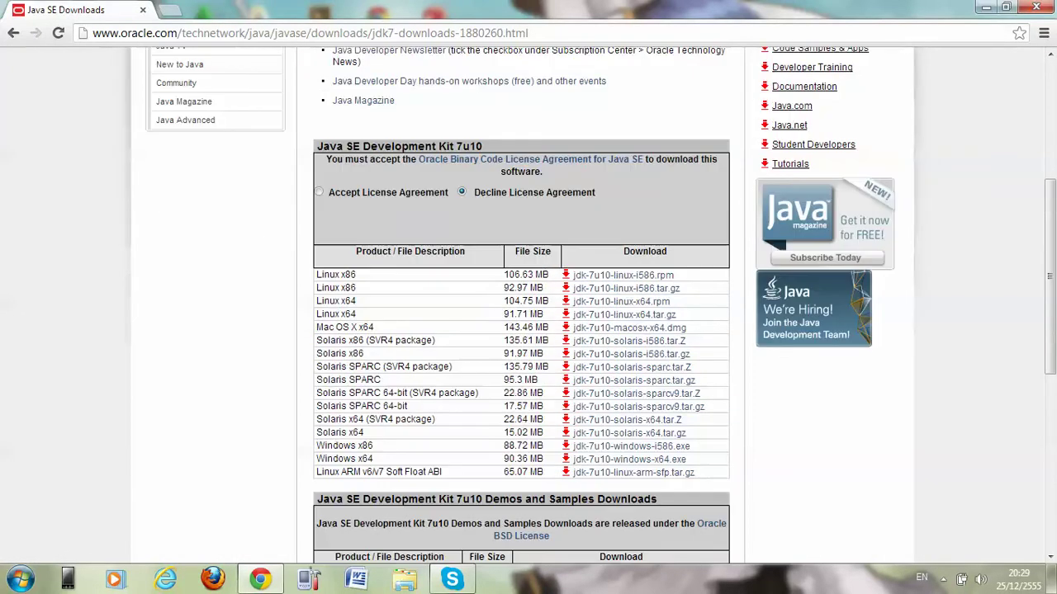
scroll(520, 306, "down", 1)
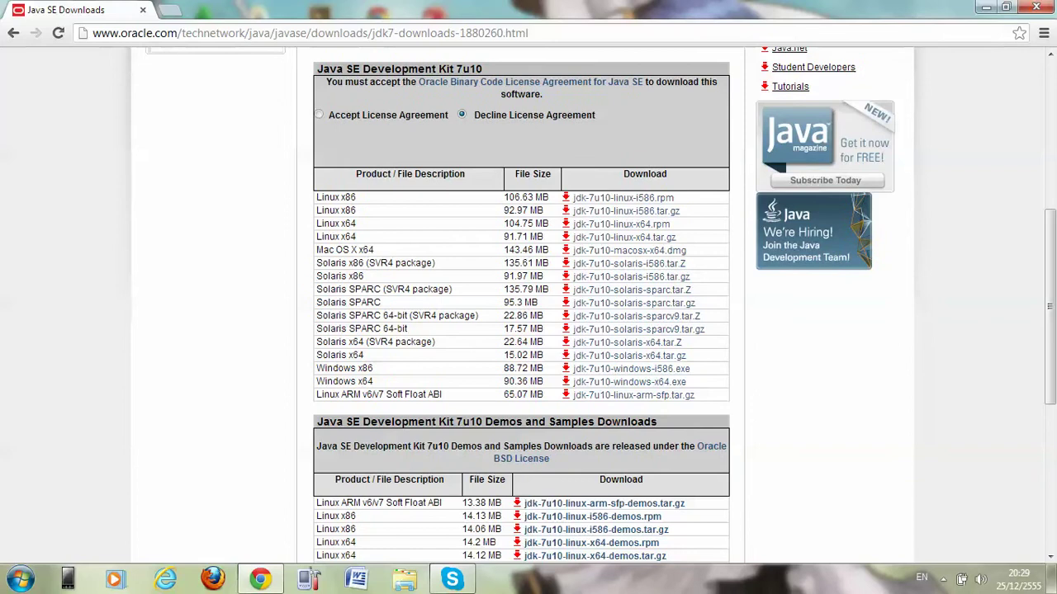
left_click_drag(328, 197, 356, 211)
left_click(356, 211)
scroll(521, 305, "up", 2)
scroll(521, 305, "down", 2)
scroll(521, 305, "up", 1)
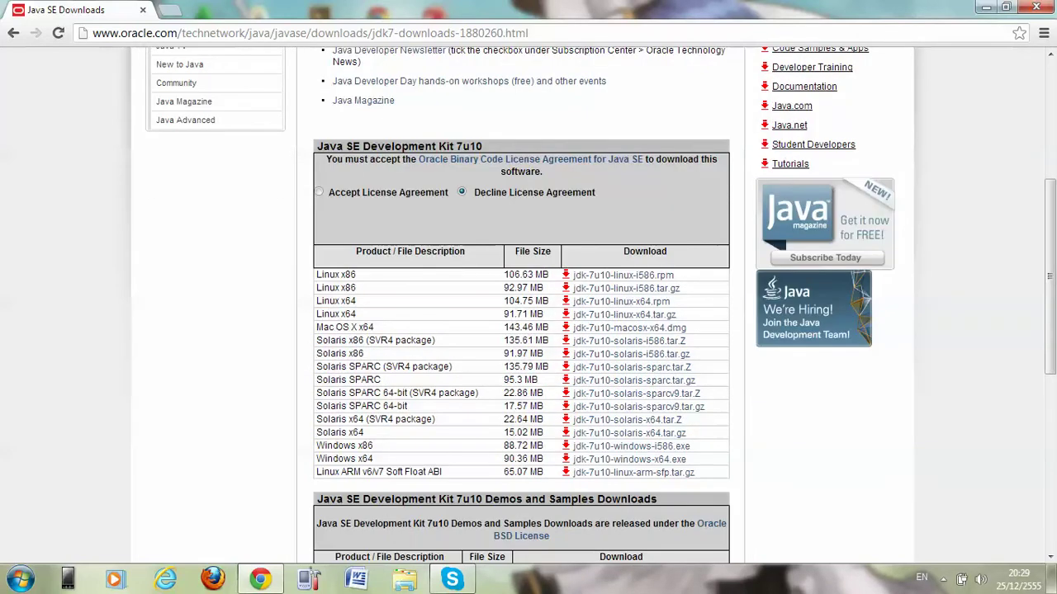
left_click_drag(351, 146, 482, 146)
left_click(482, 146)
left_click(318, 191)
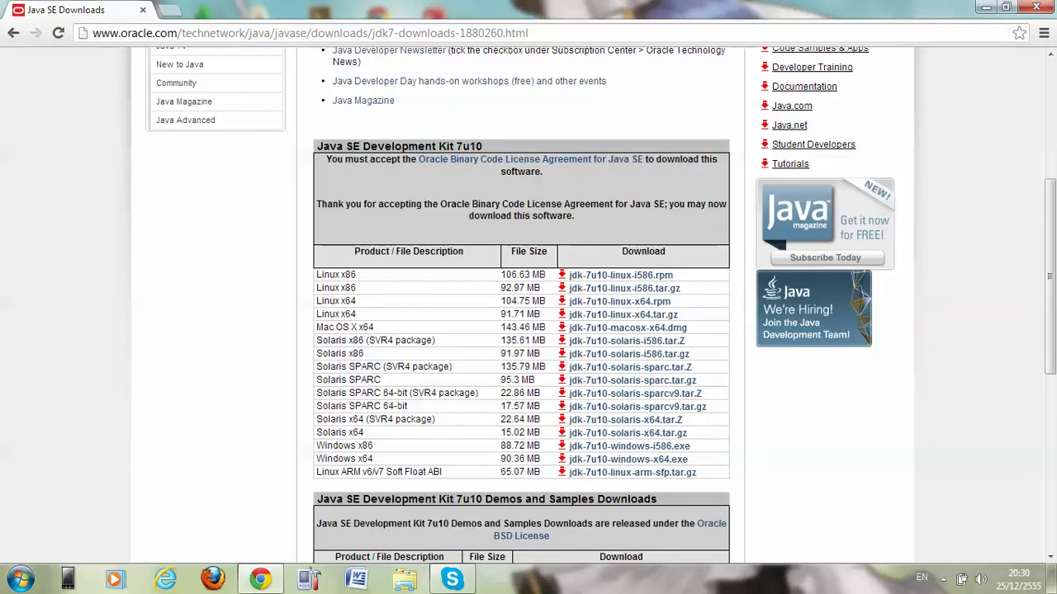
Examine the JDK 7u10 download list, comparing the Linux, Solaris and Windows packages in their x86 and x64 versions.
scroll(521, 306, "down", 2)
mouse_move(340, 197)
left_mouse_down()
mouse_move(371, 309)
mouse_move(373, 369)
left_mouse_up()
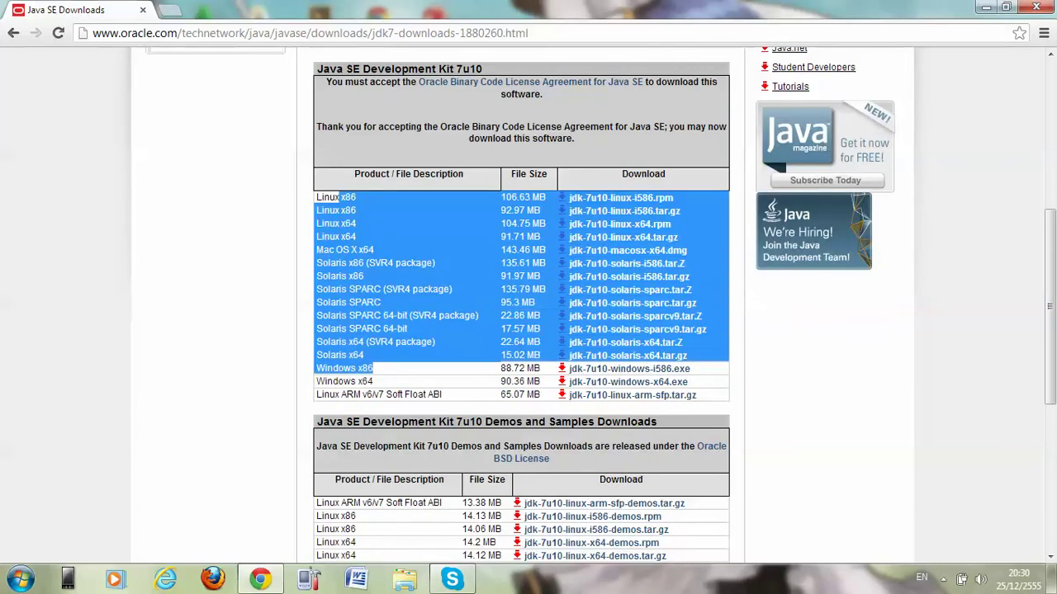
mouse_move(329, 210)
left_mouse_down()
mouse_move(355, 223)
mouse_move(373, 369)
left_mouse_up()
left_click(374, 368)
scroll(627, 305, "down", 2)
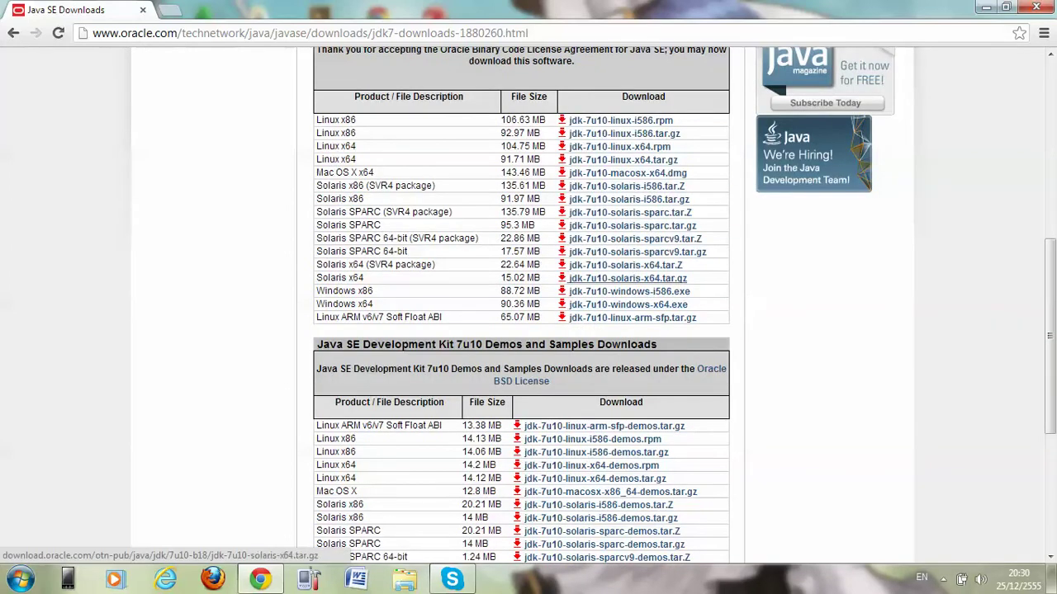
left_click_drag(338, 120, 406, 251)
left_click(407, 251)
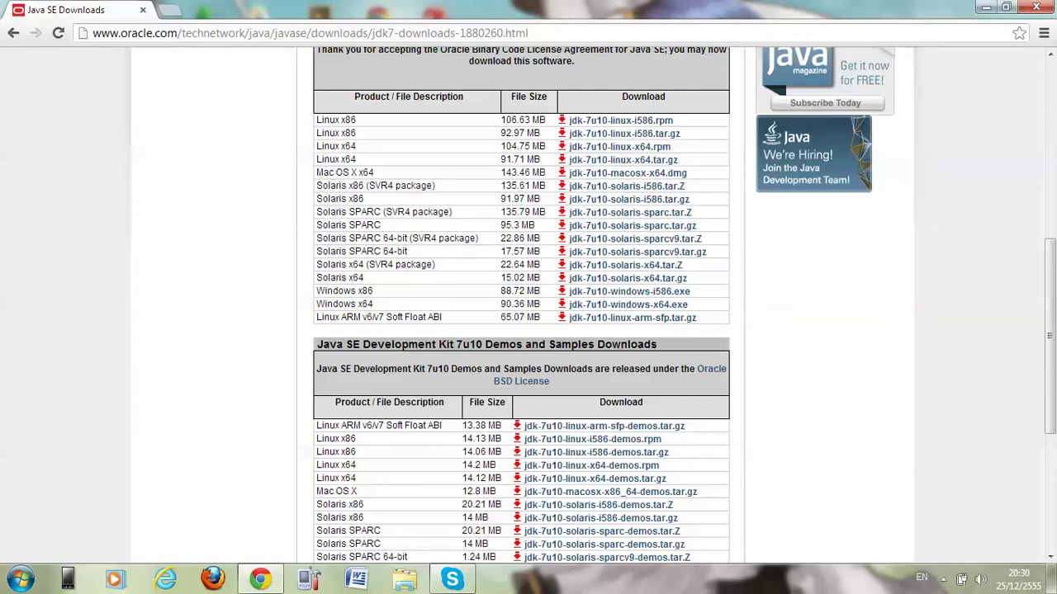
left_click_drag(348, 159, 380, 251)
left_click(380, 251)
left_click_drag(338, 290, 373, 290)
left_click(374, 290)
mouse_move(356, 147)
left_mouse_down()
mouse_move(394, 251)
mouse_move(373, 304)
left_mouse_up()
left_click(373, 304)
left_click_drag(339, 133, 363, 279)
left_click(363, 279)
Check the computer's system type in the Windows system properties, then close that window.
key("super")
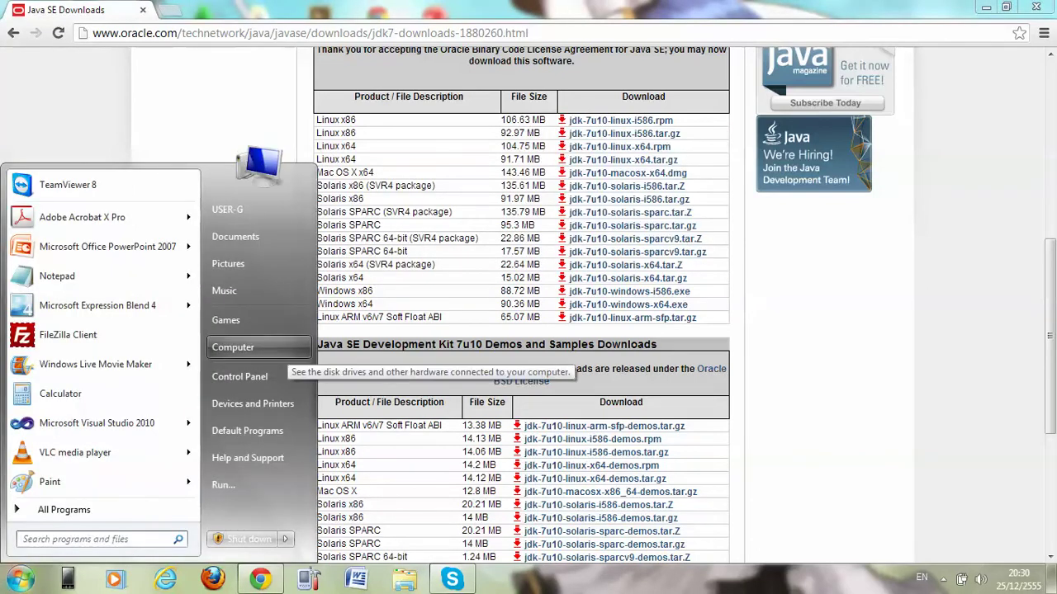
right_click(286, 348)
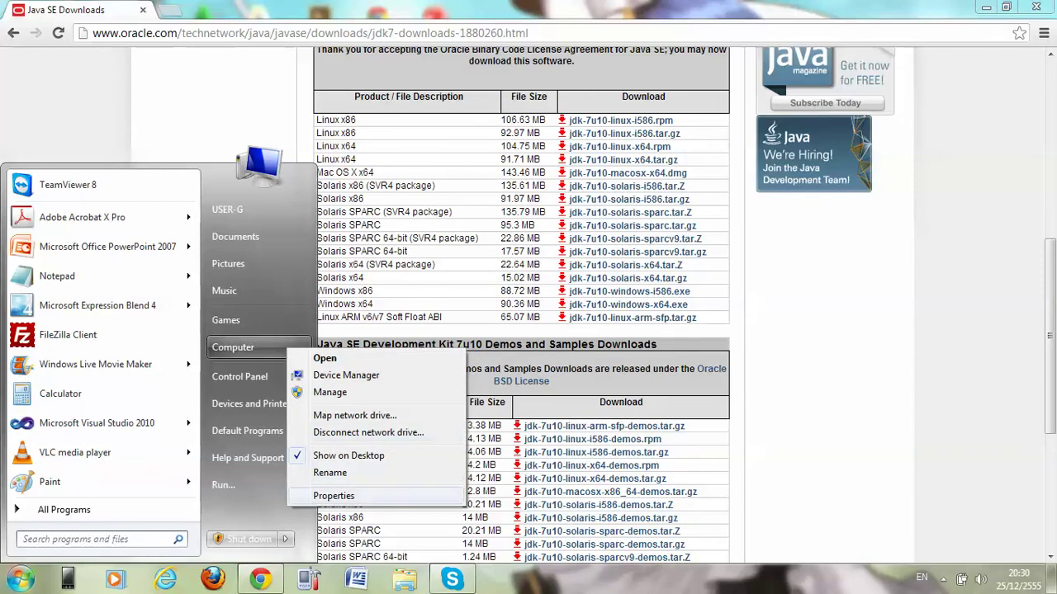
left_click(333, 495)
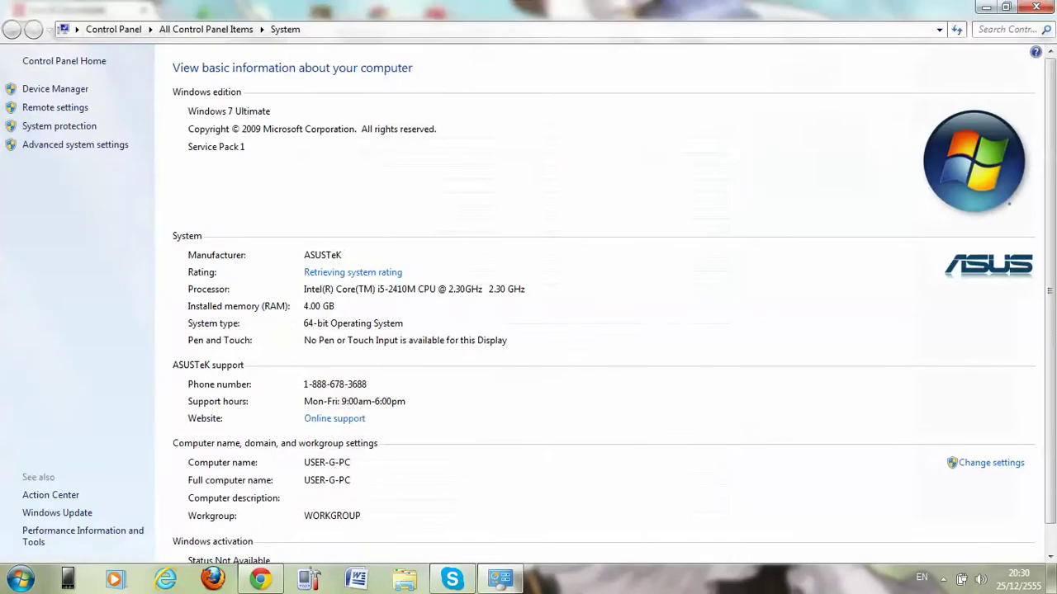
left_click(1006, 8)
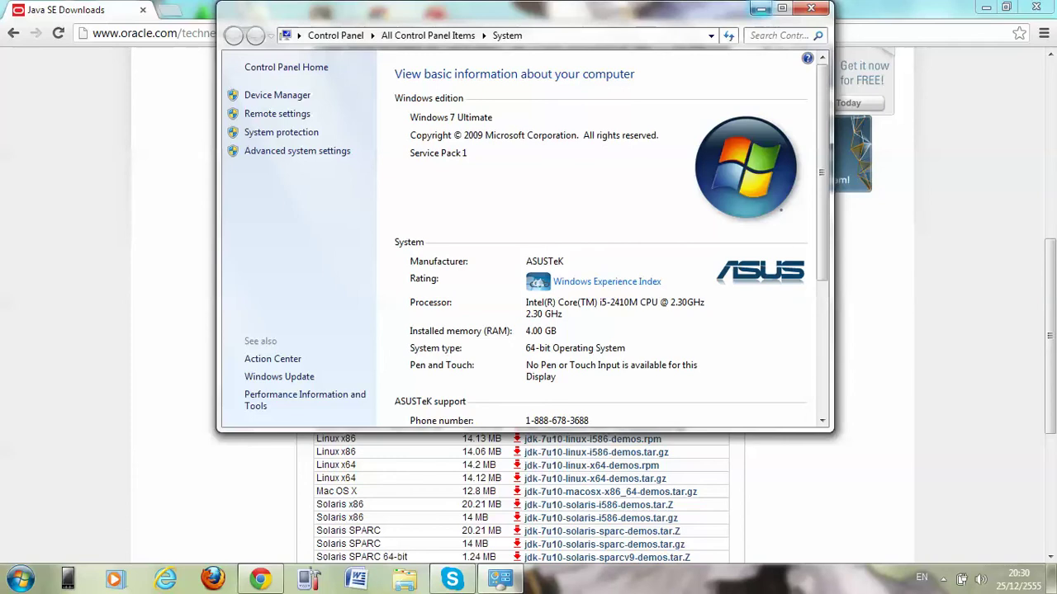
left_click(811, 9)
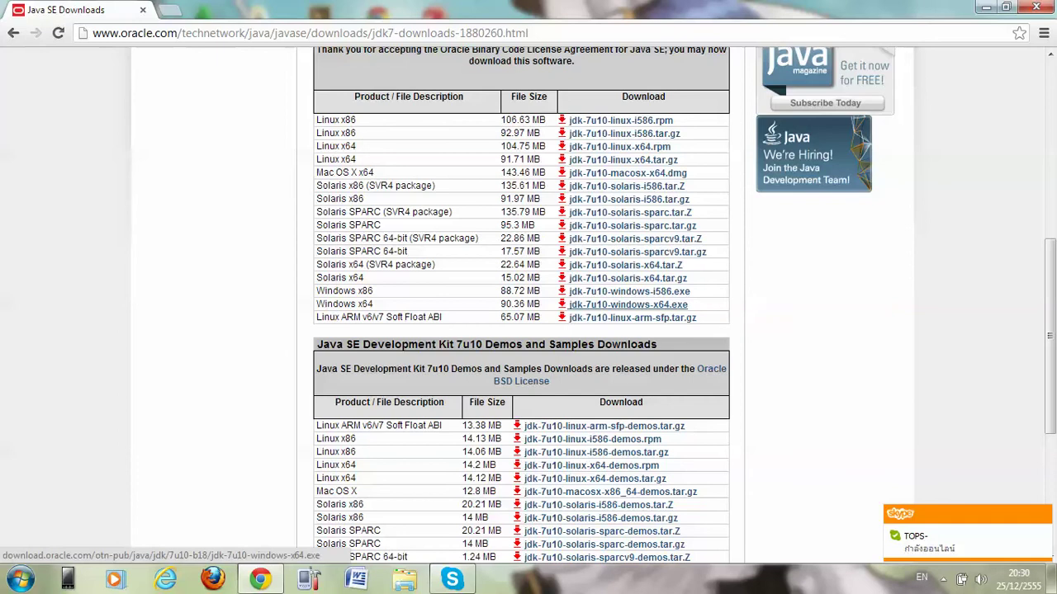
left_click(628, 304)
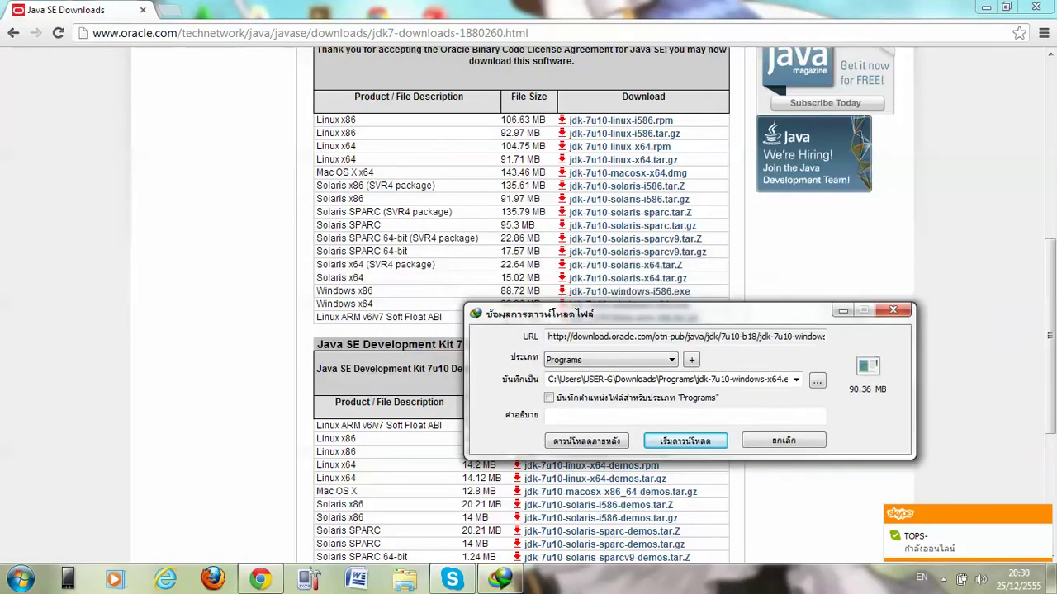
key("Escape")
left_click_drag(373, 291, 312, 291)
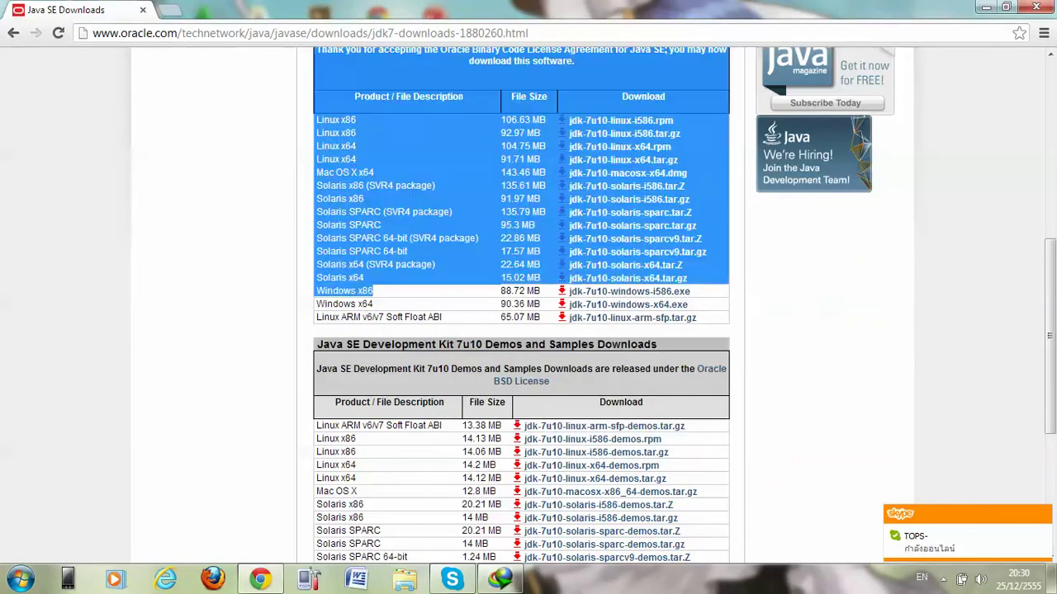
Download jdk-7u10-windows-x64.exe to the Downloads\Programs folder and open that folder once the download completes.
left_click(628, 304)
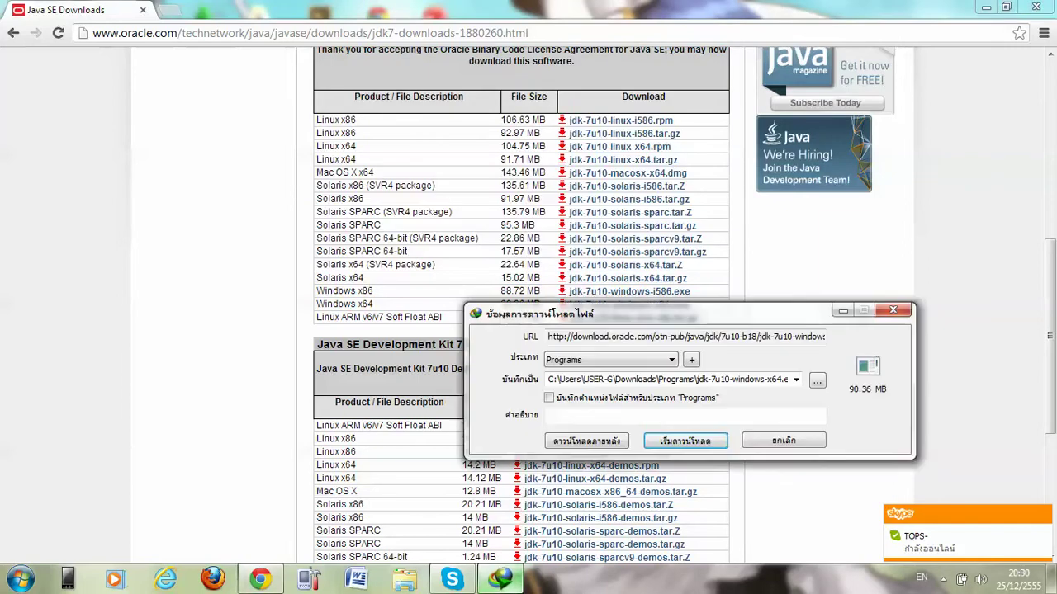
left_click(685, 441)
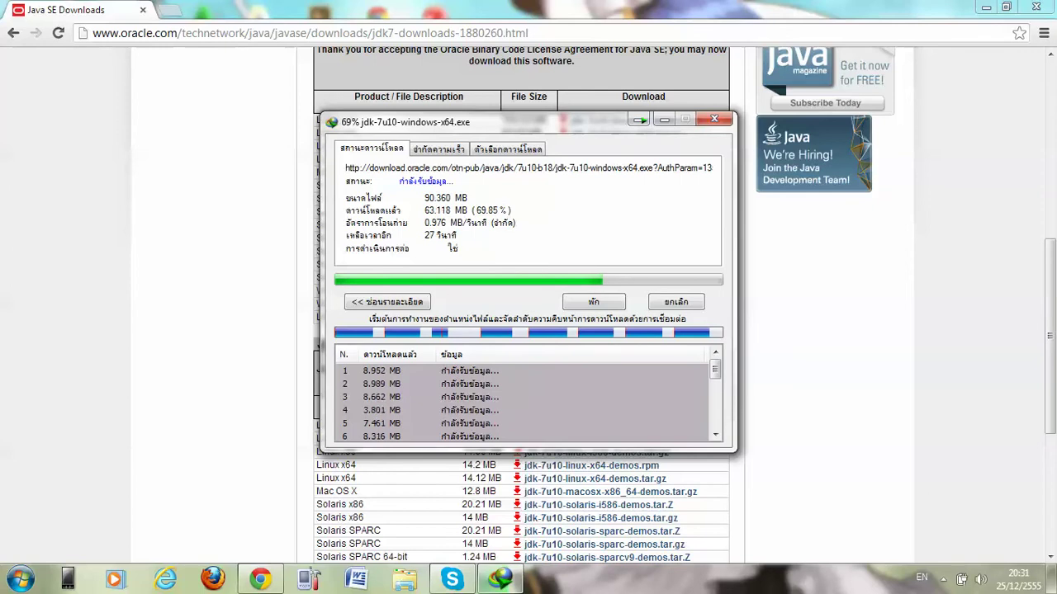
mouse_move(496, 121)
left_mouse_down()
mouse_move(603, 220)
mouse_move(645, 314)
mouse_move(616, 140)
mouse_move(600, 116)
mouse_move(543, 107)
mouse_move(497, 126)
mouse_move(430, 129)
left_mouse_up()
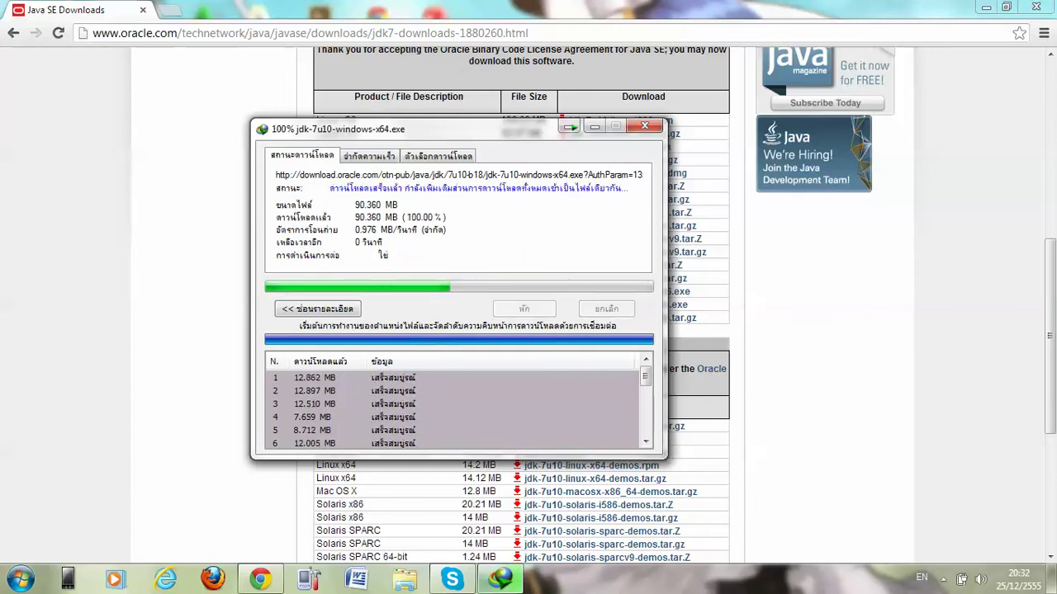
left_click(556, 337)
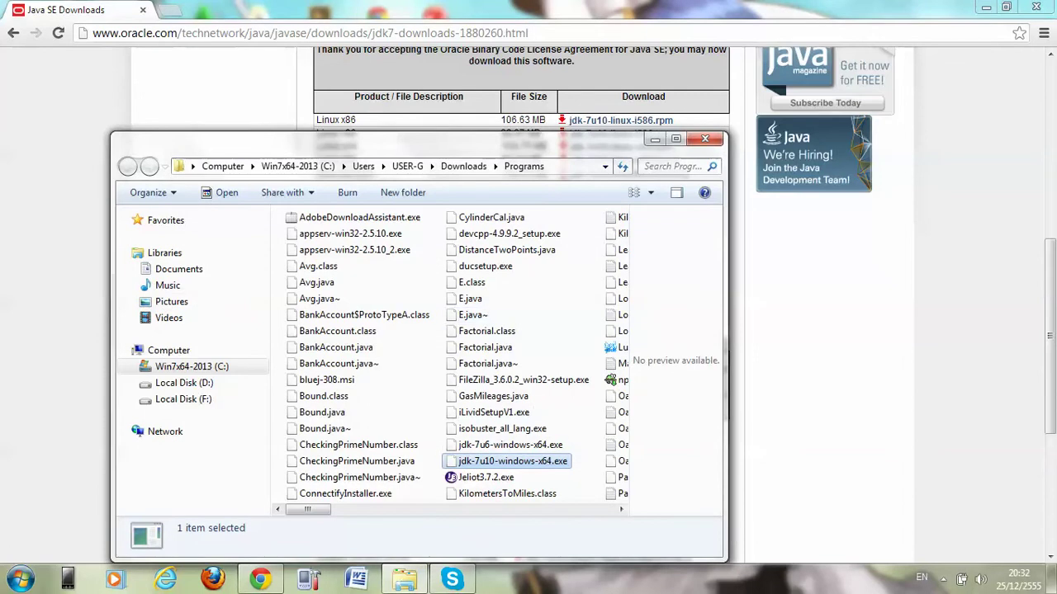
Run jdk-7u10-windows-x64.exe and install the JDK with the default options, keeping C:\Program Files\Java\jre7\ for the JRE, and close the finished installer.
key("Return")
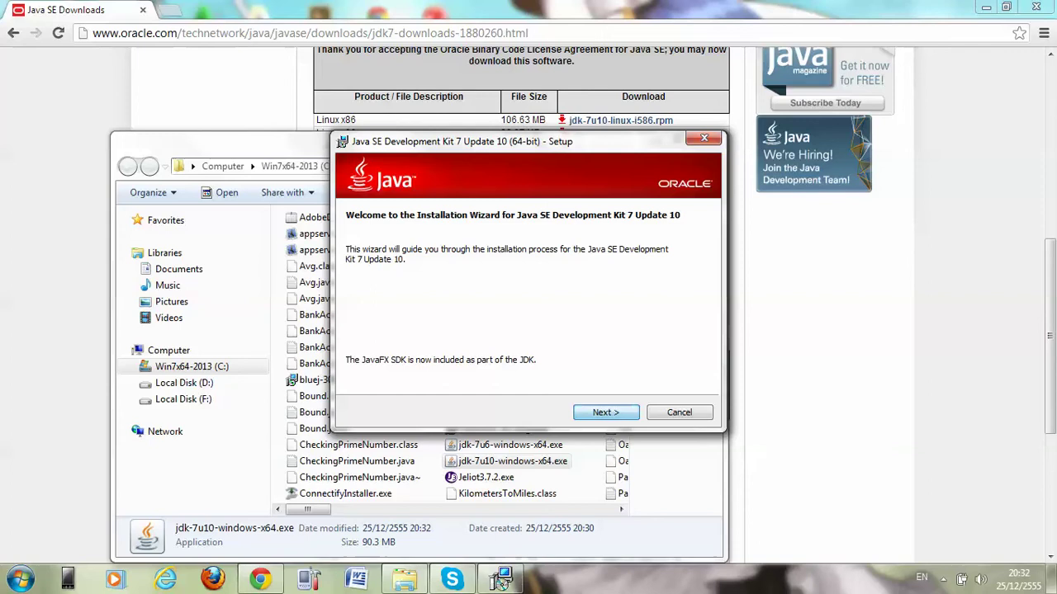
key("Return")
key("Return")
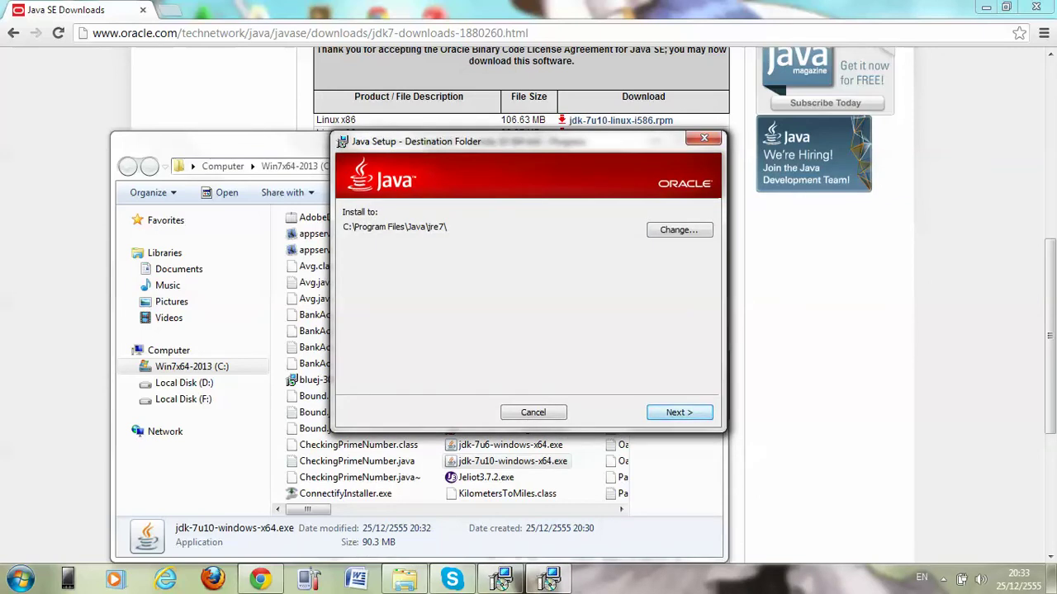
key("Return")
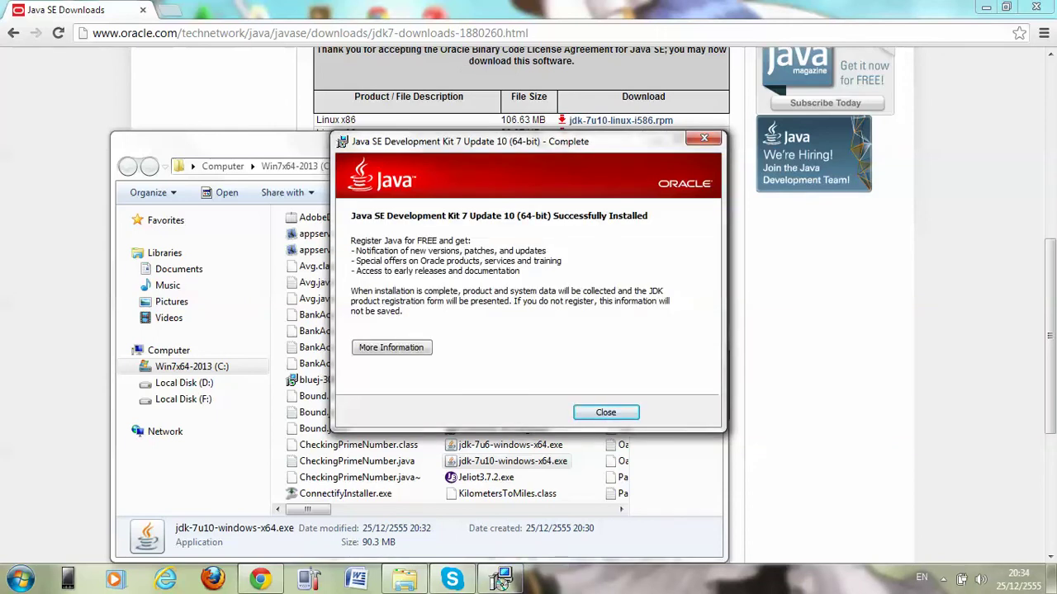
left_click(605, 412)
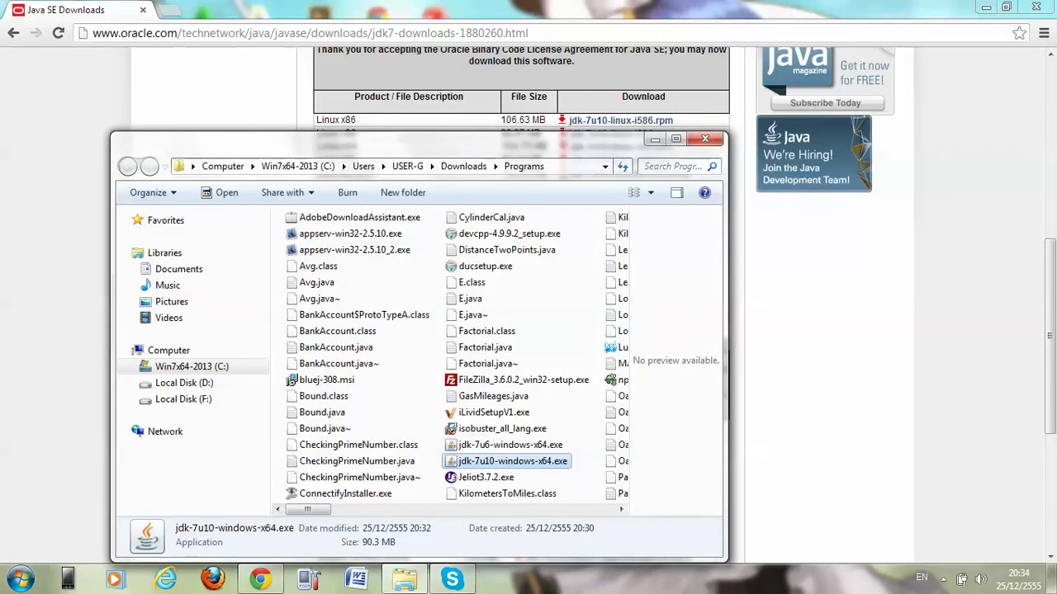
Clear the desktop by minimizing the Programs folder and the download page and closing the software registration page.
left_click(655, 139)
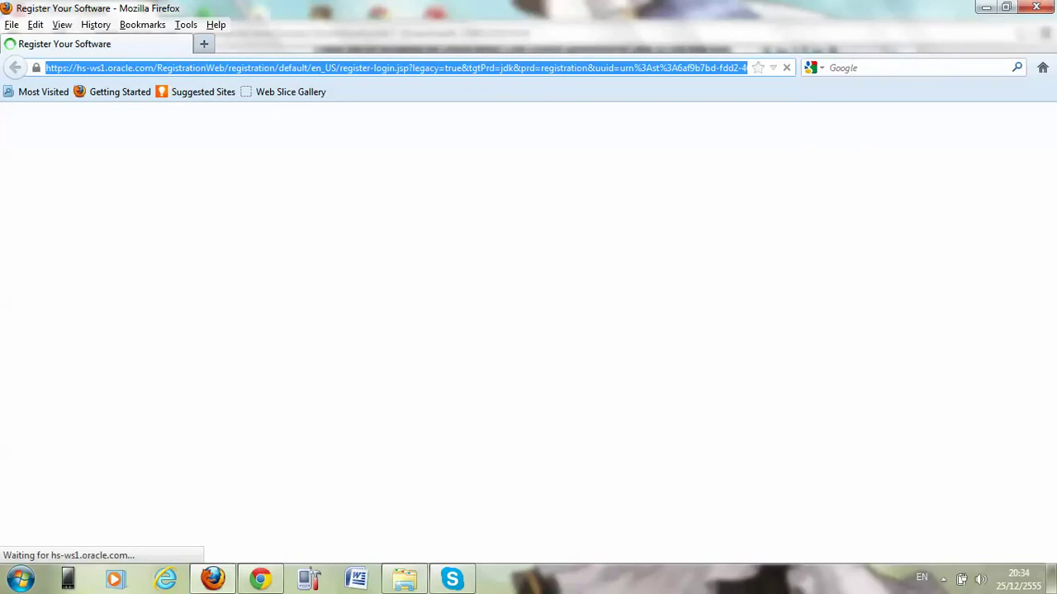
left_click(1036, 8)
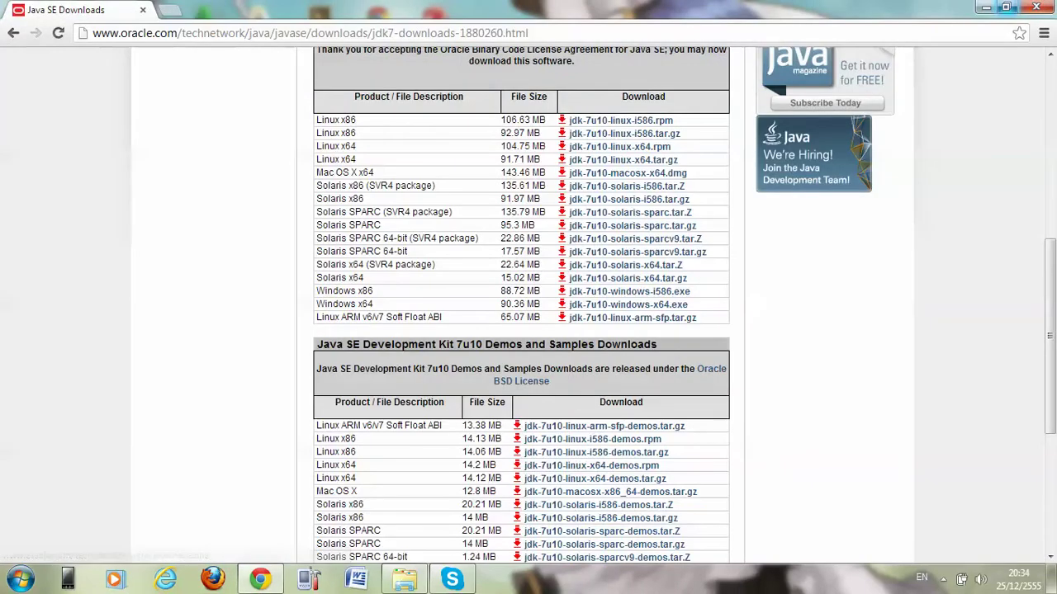
left_click(984, 7)
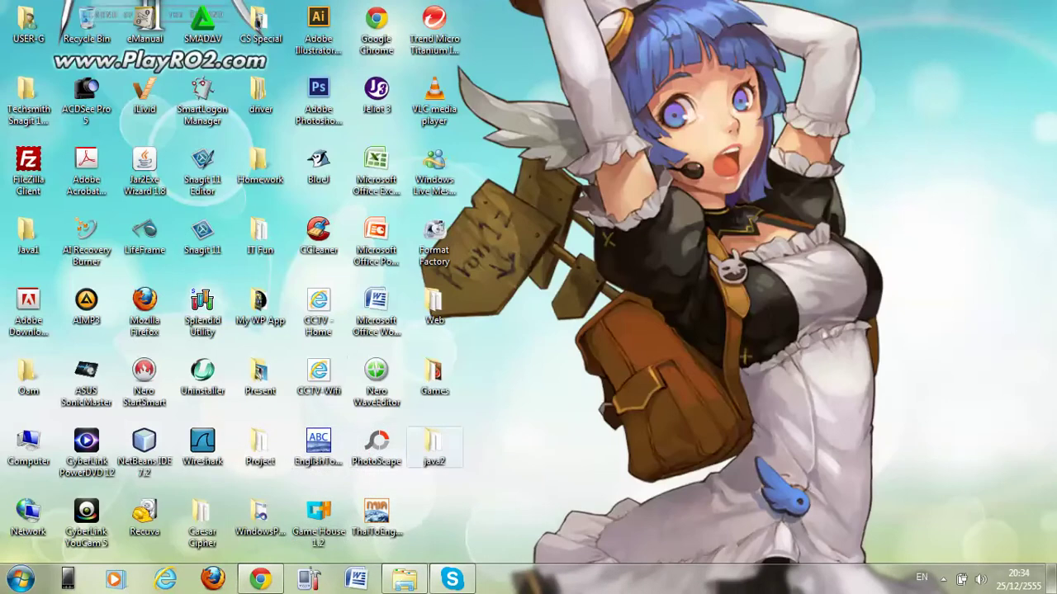
Open Programs and Features from a maximized Control Panel window.
left_click(20, 580)
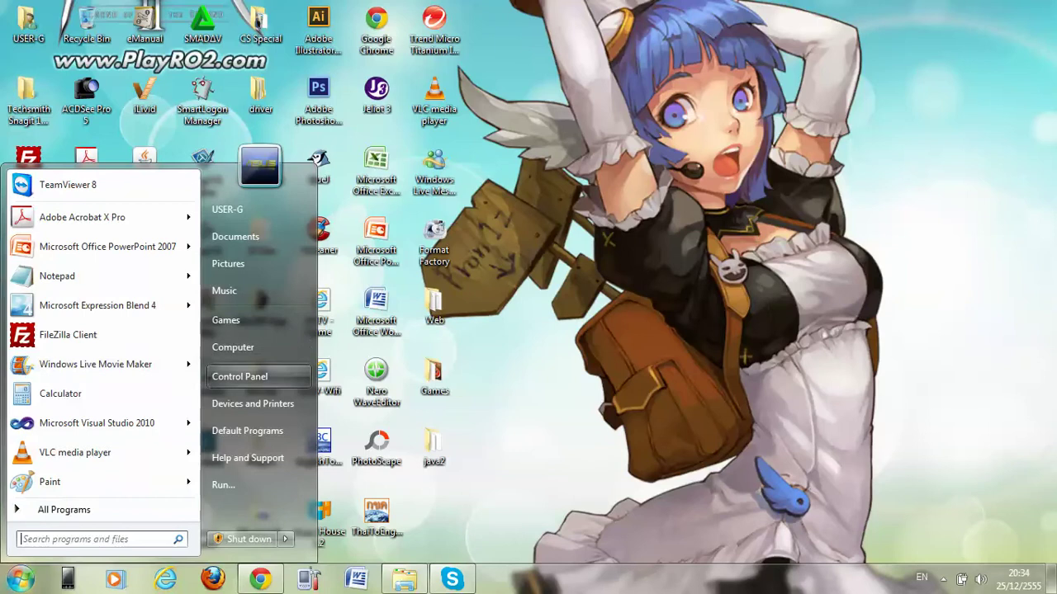
left_click(239, 377)
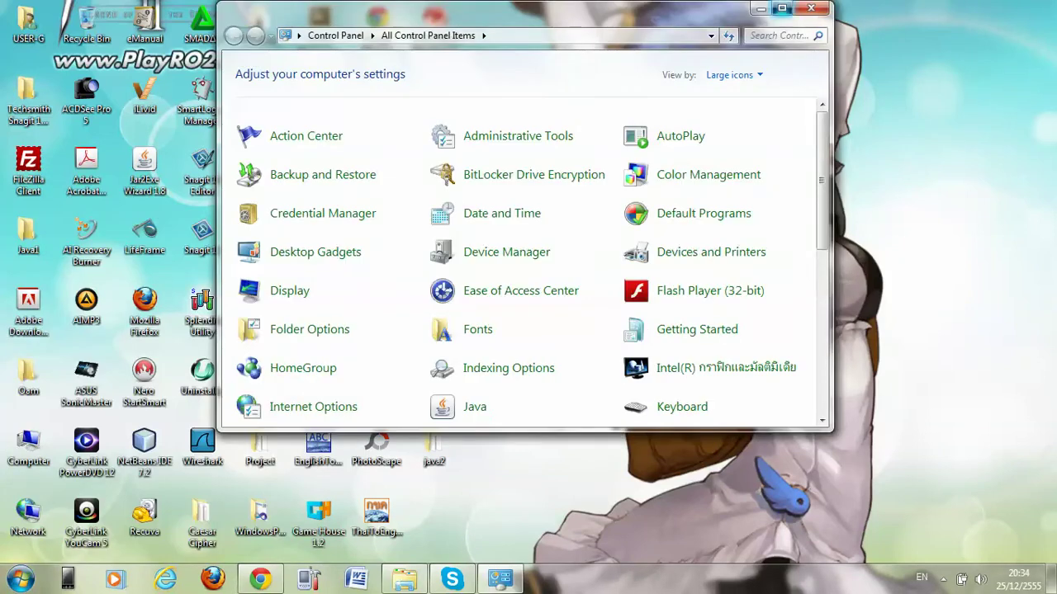
left_click(781, 7)
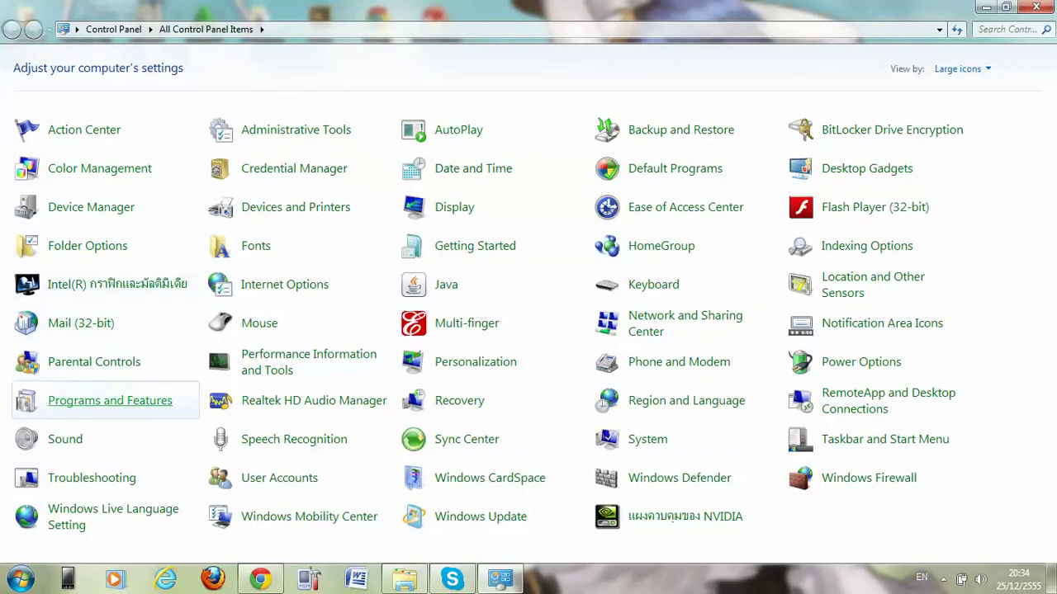
left_click(110, 401)
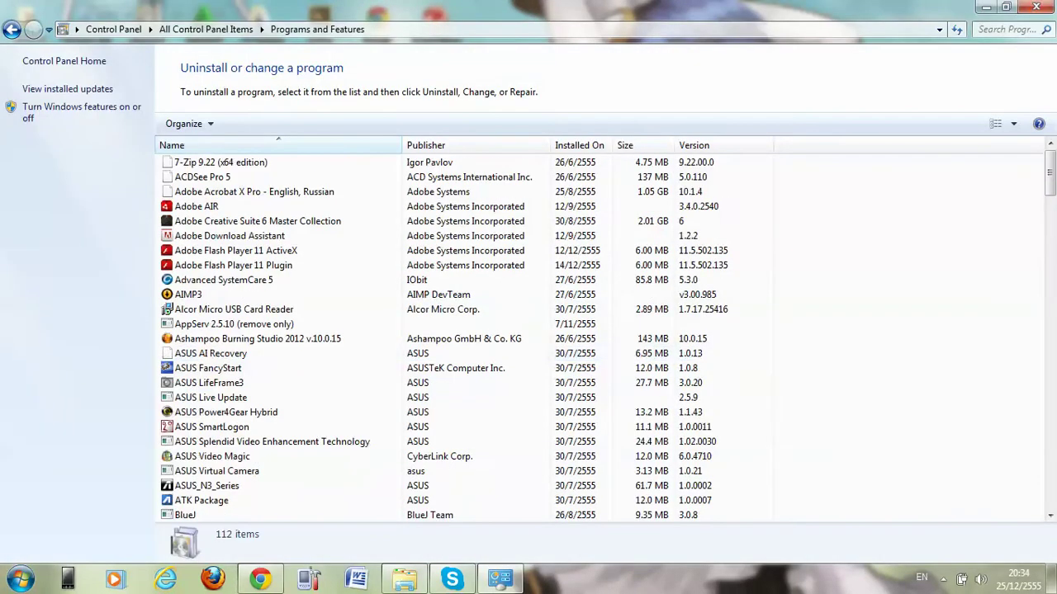
Check the installed programs for Java 7 Update 10 (64-bit) and Java SE Development Kit 7 Update 10 (64-bit), then close the window.
left_click(247, 294)
scroll(247, 322, "down", 19)
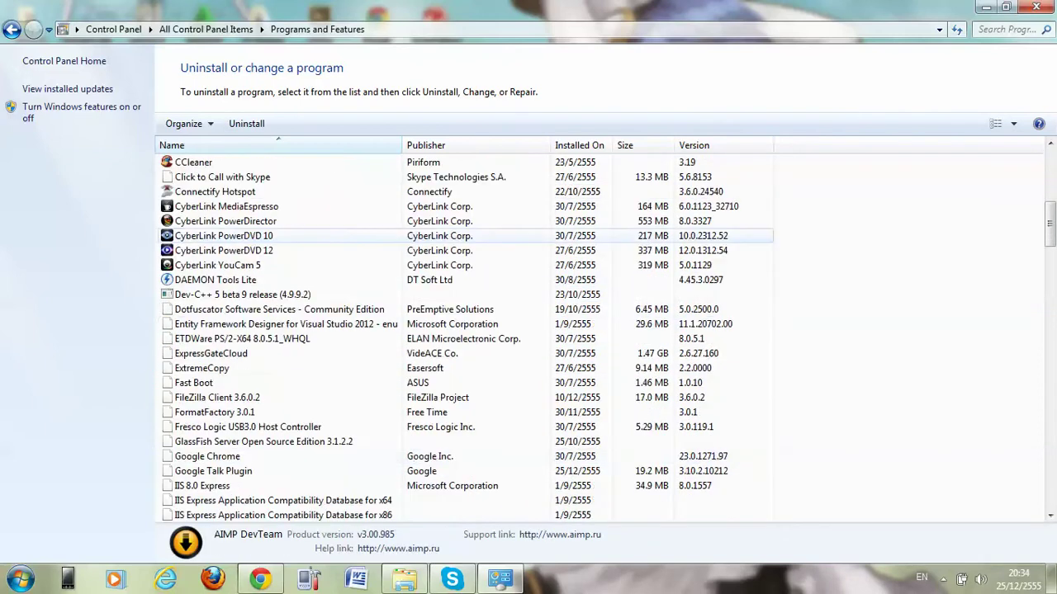
scroll(248, 323, "up", 3)
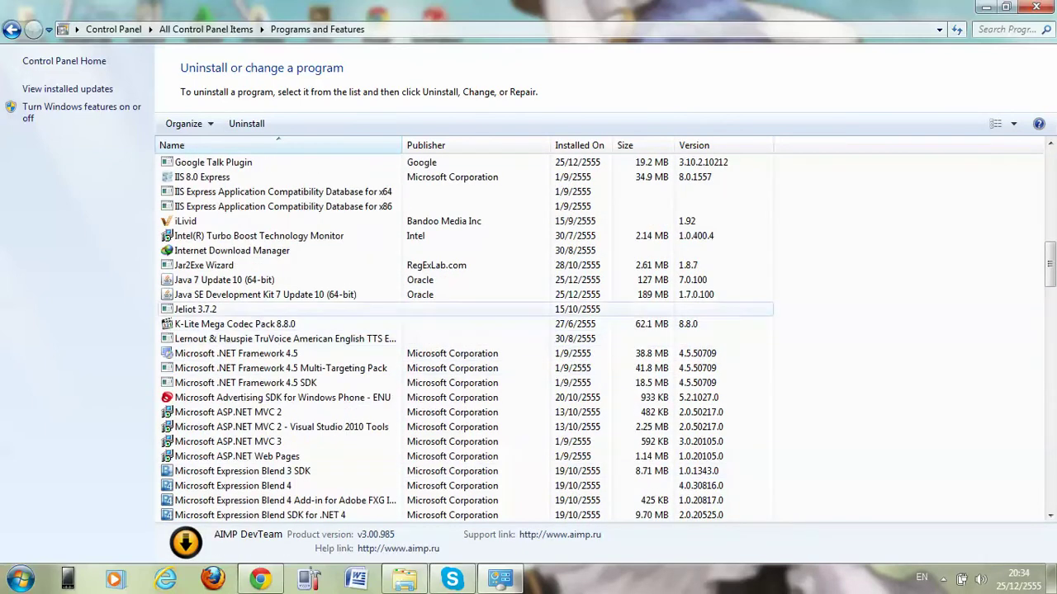
left_click(247, 280)
left_click(247, 295)
left_click(248, 280)
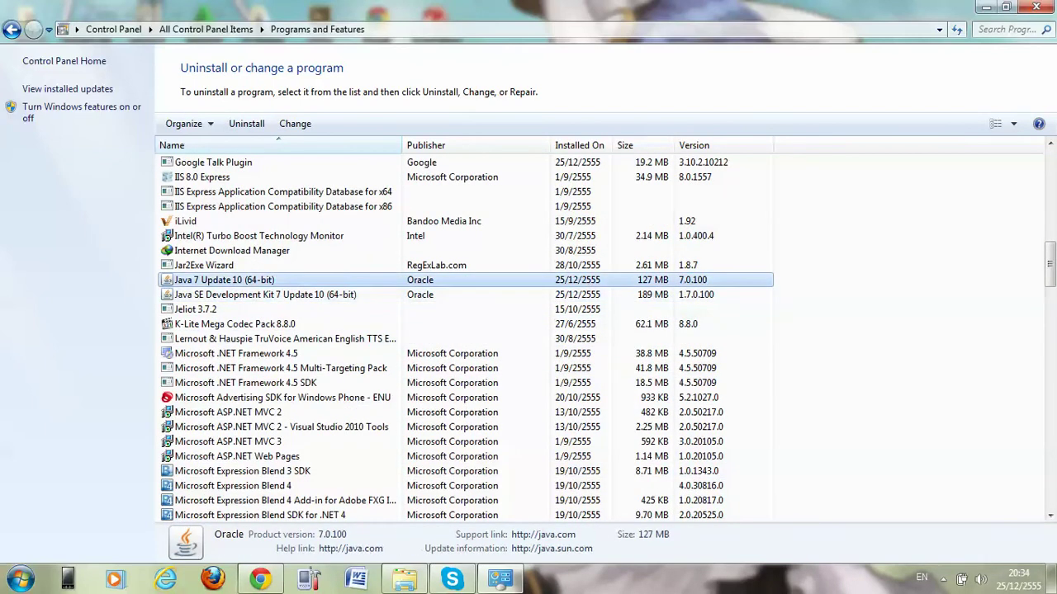
left_click(247, 295)
left_click(247, 279)
left_click(248, 295)
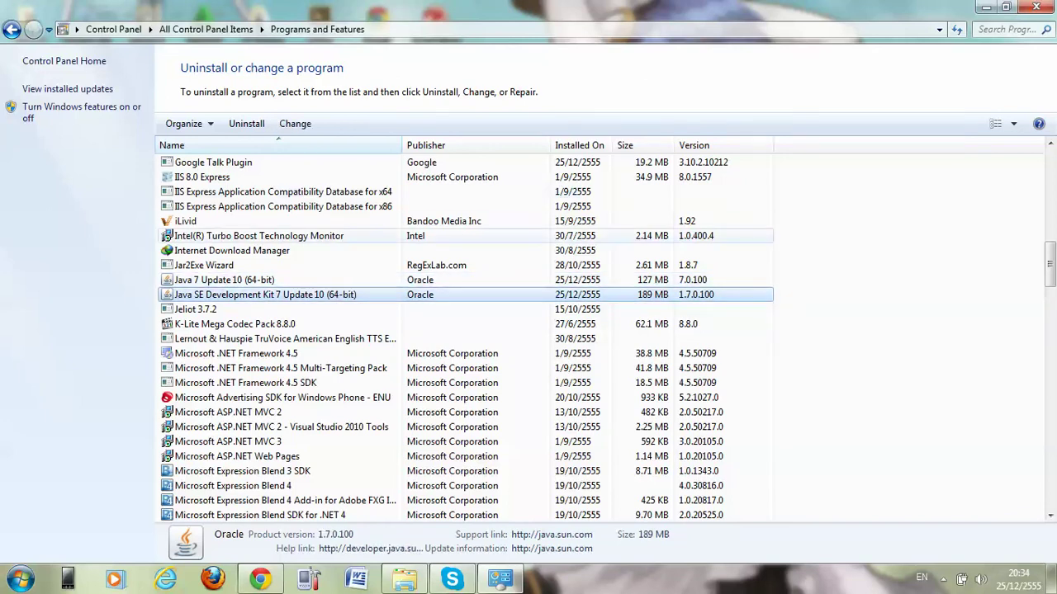
left_click(1036, 7)
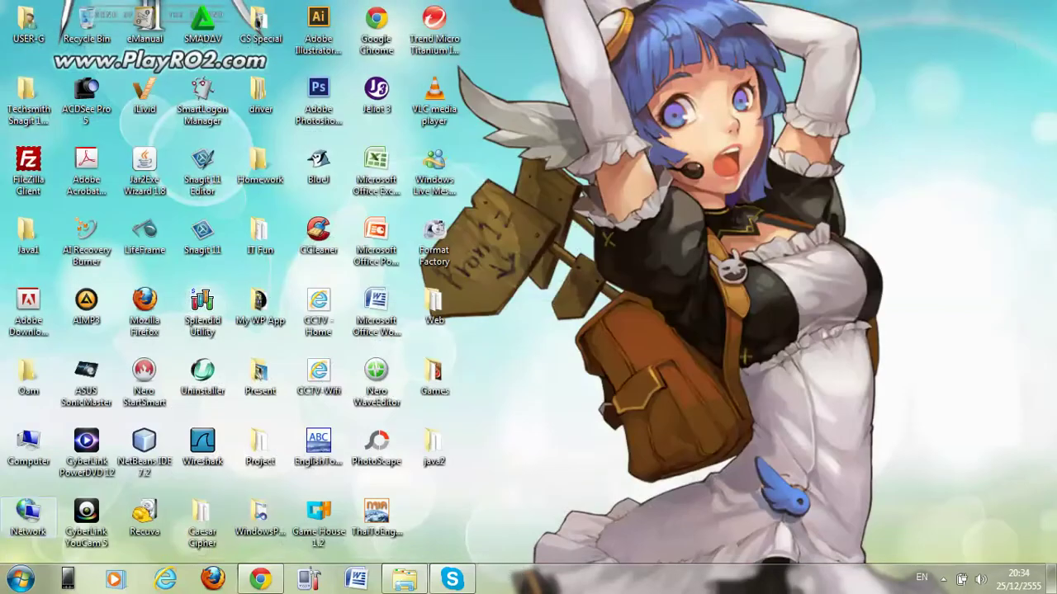
Switch to Chrome and load google.com in a new tab beside the Java download page.
left_click(260, 578)
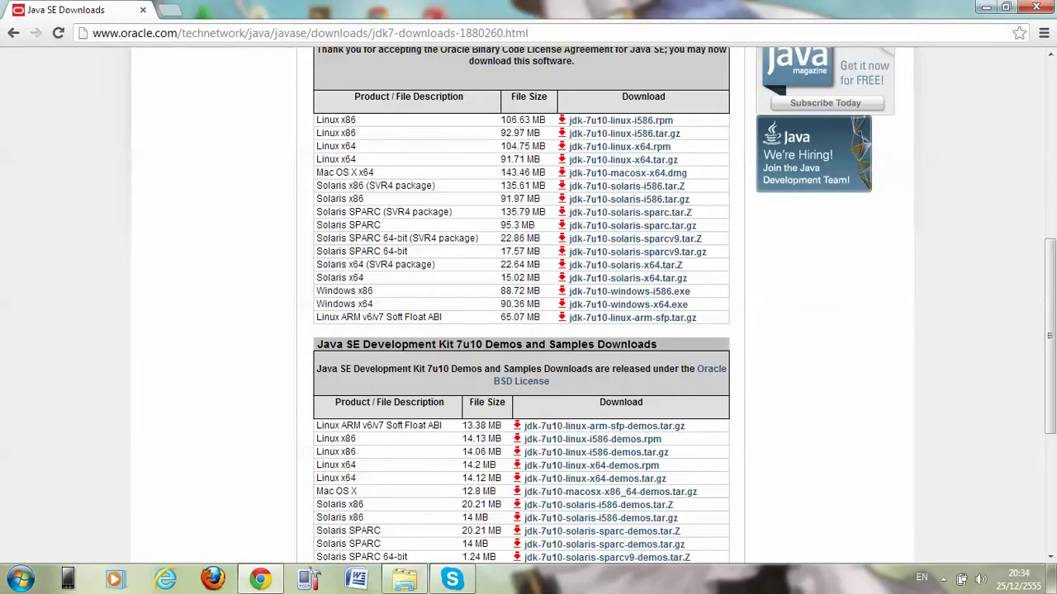
key("ctrl+t")
type("g")
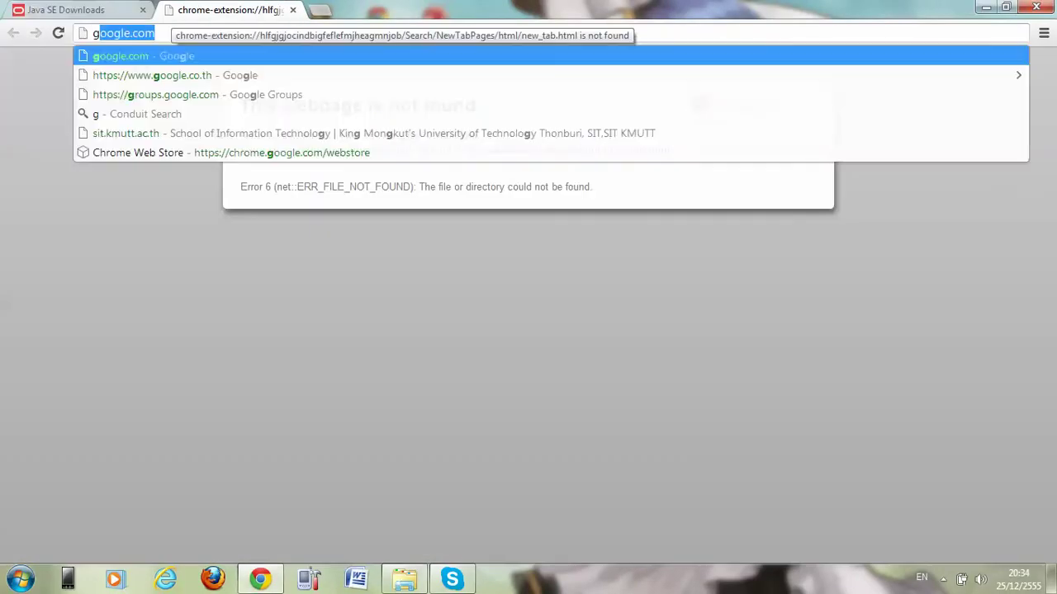
type("oogle.com")
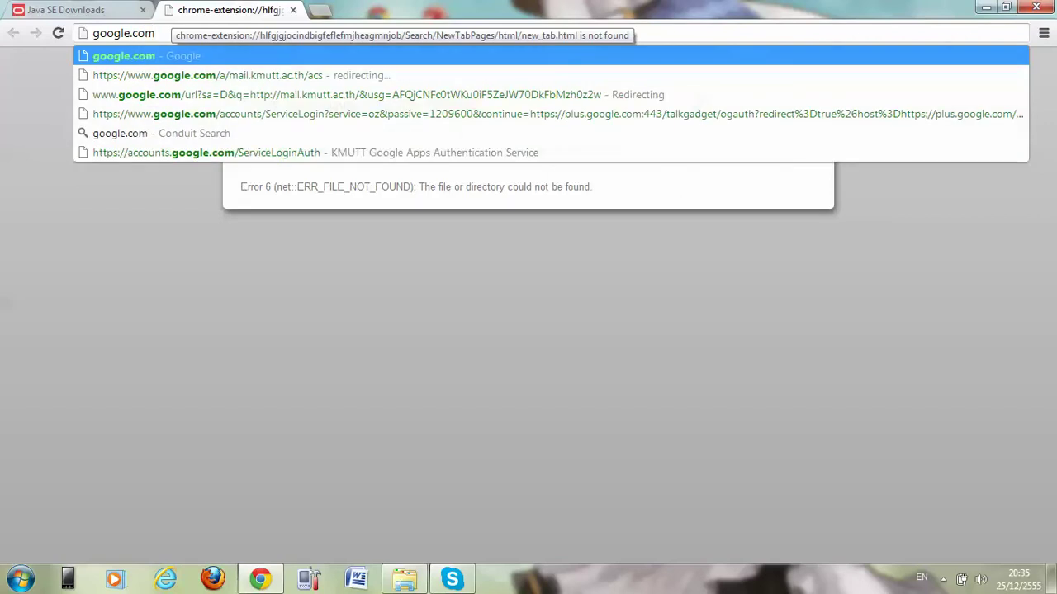
key("Return")
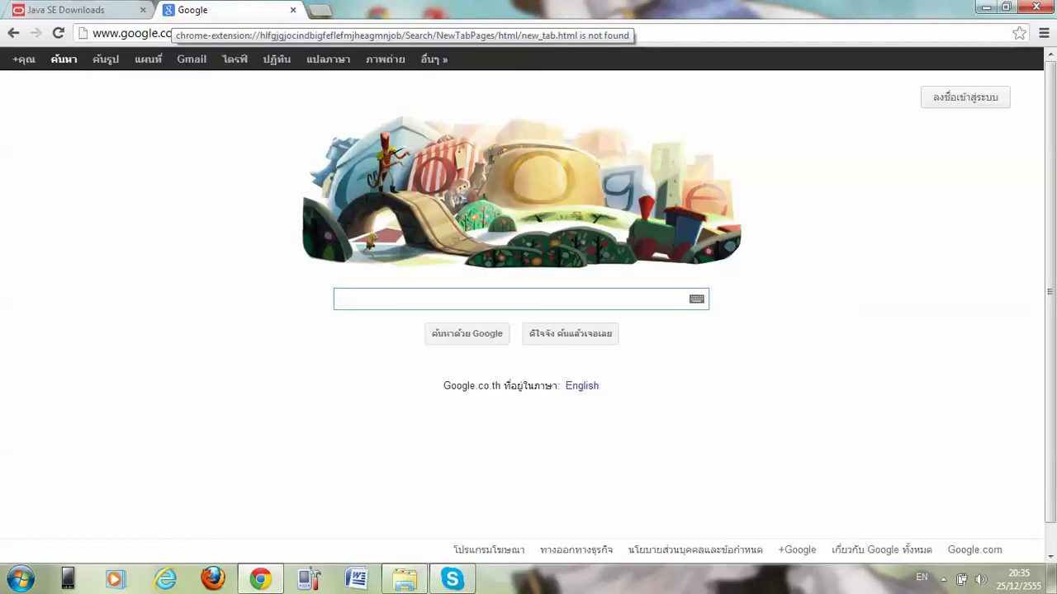
Search Google for Notepad++ and open the Notepad++ home page at notepad-plus-plus.org.
type("Noteap")
key("BackSpace")
key("BackSpace")
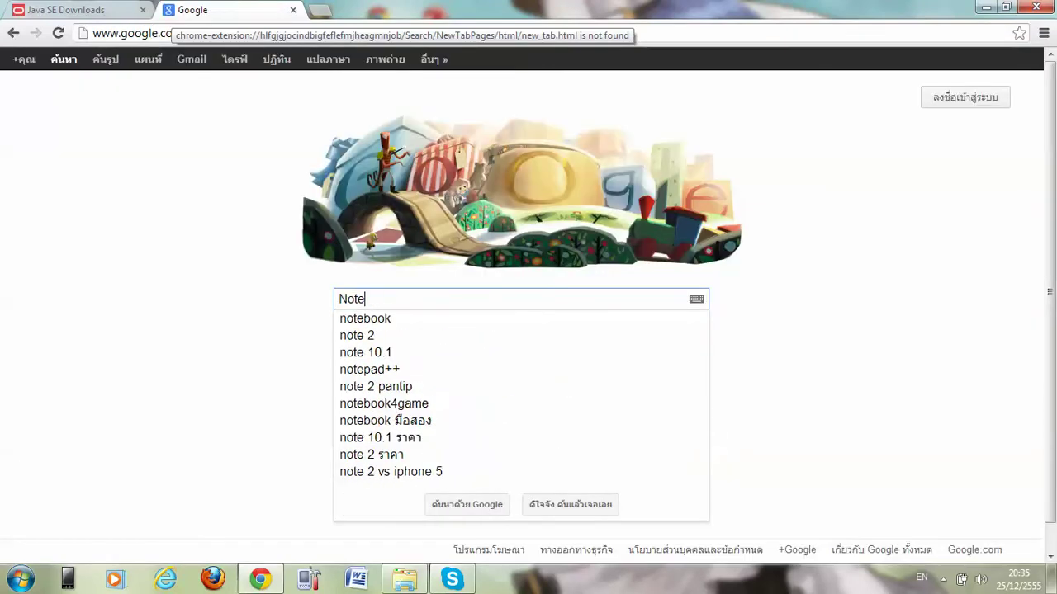
type("padd")
key("BackSpace")
type("+")
key("BackSpace")
type("++")
key("Return")
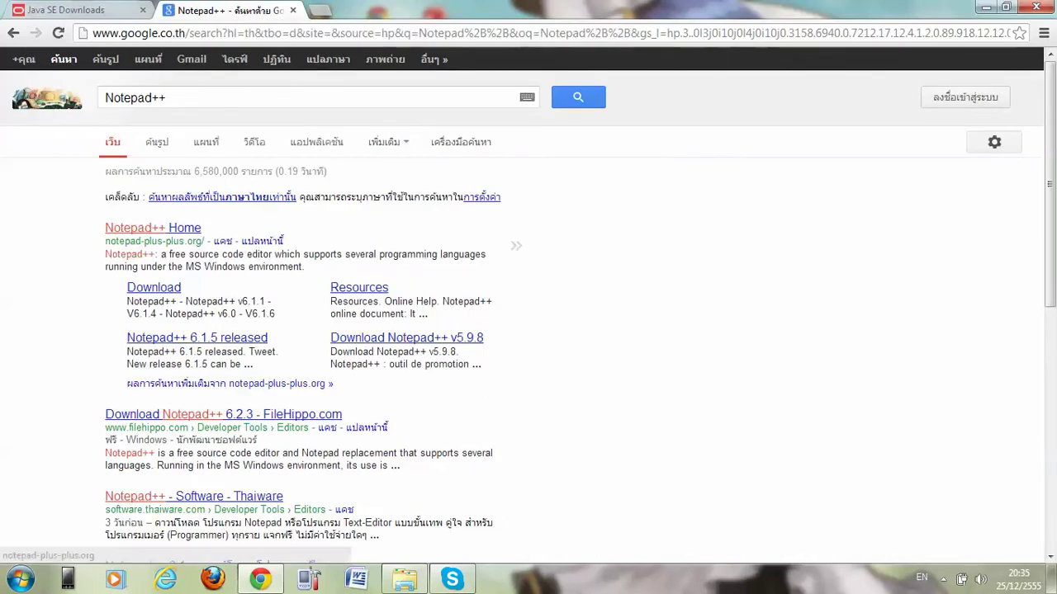
left_click(140, 226)
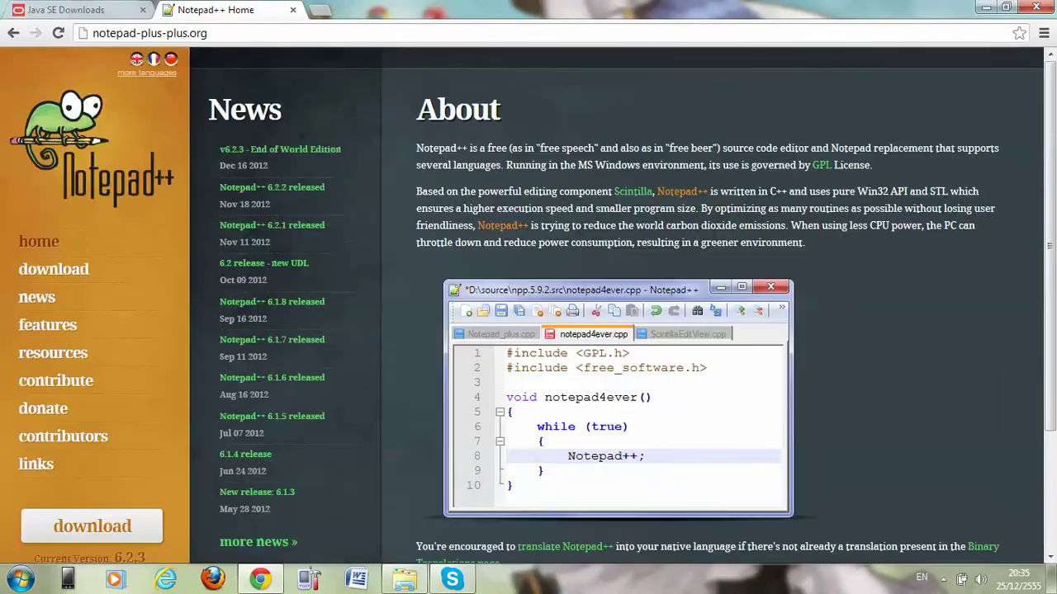
scroll(58, 339, "down", 1)
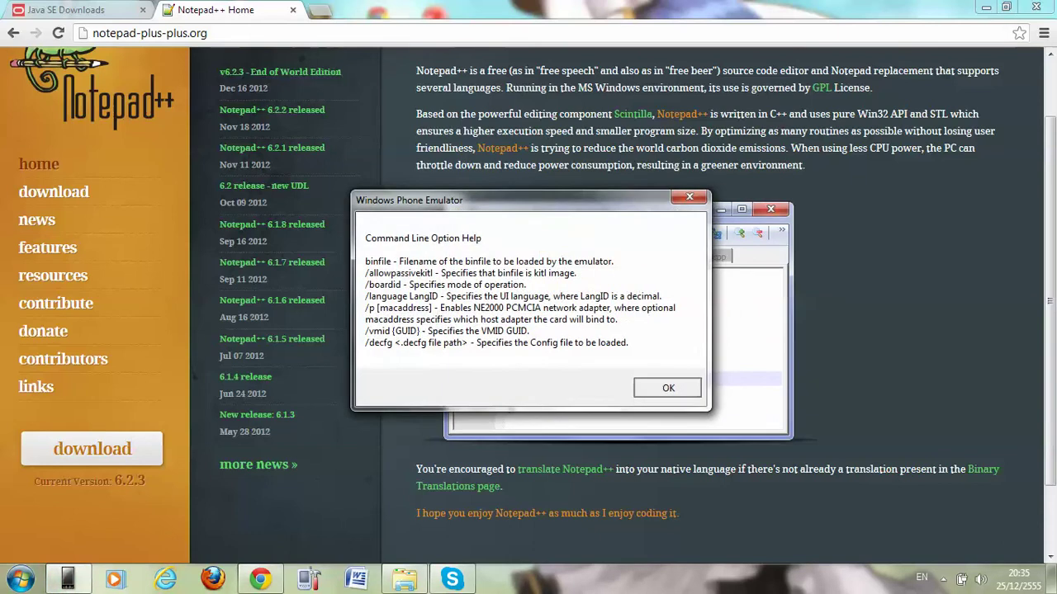
Dismiss the Windows Phone Emulator help message, then launch a Command Prompt by running cmd and move its window clear of the page text.
key("Return")
left_click(21, 578)
key("Right")
key("Return")
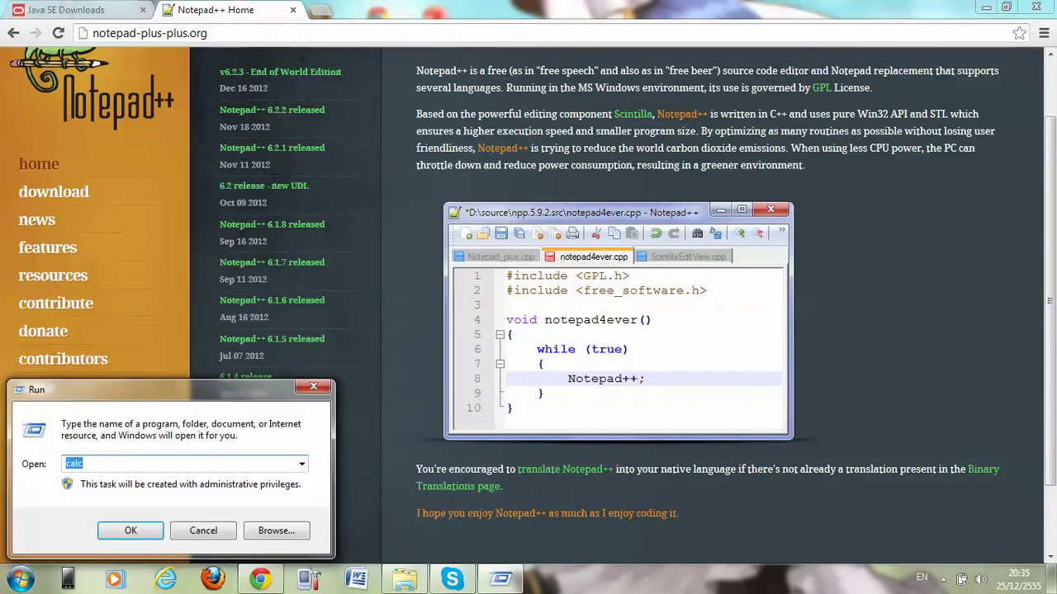
type("cmd")
key("Return")
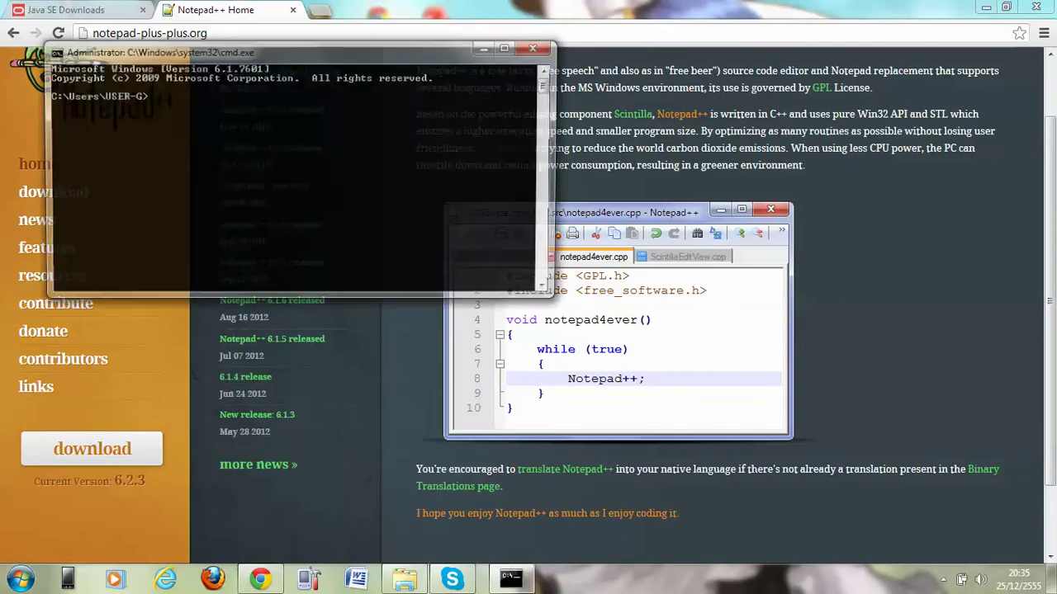
left_click_drag(299, 50, 796, 244)
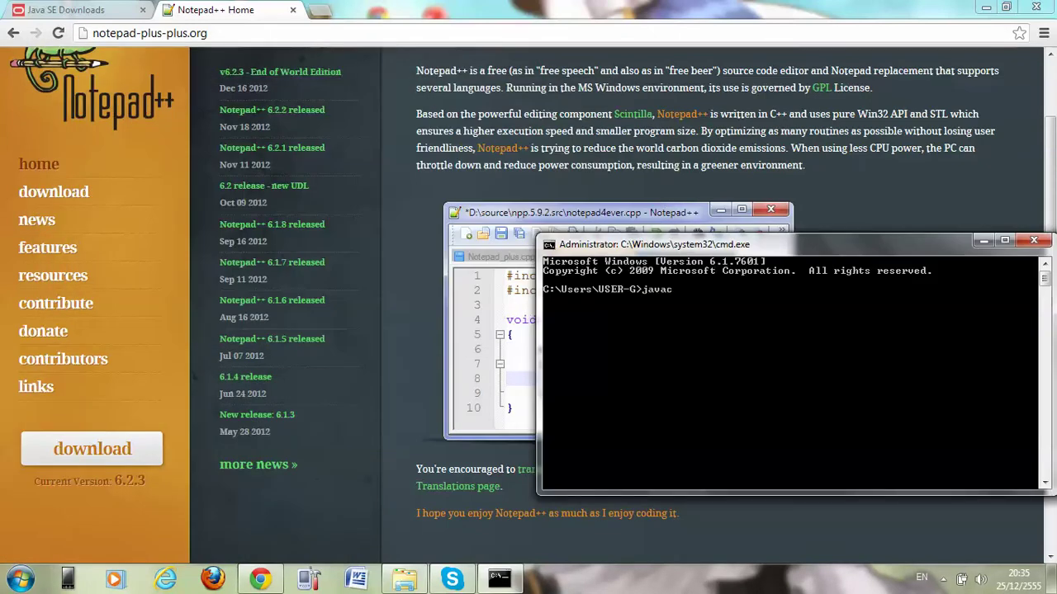
Run javac in the Command Prompt to test the compiler command, then clear the console with cls.
key("Return")
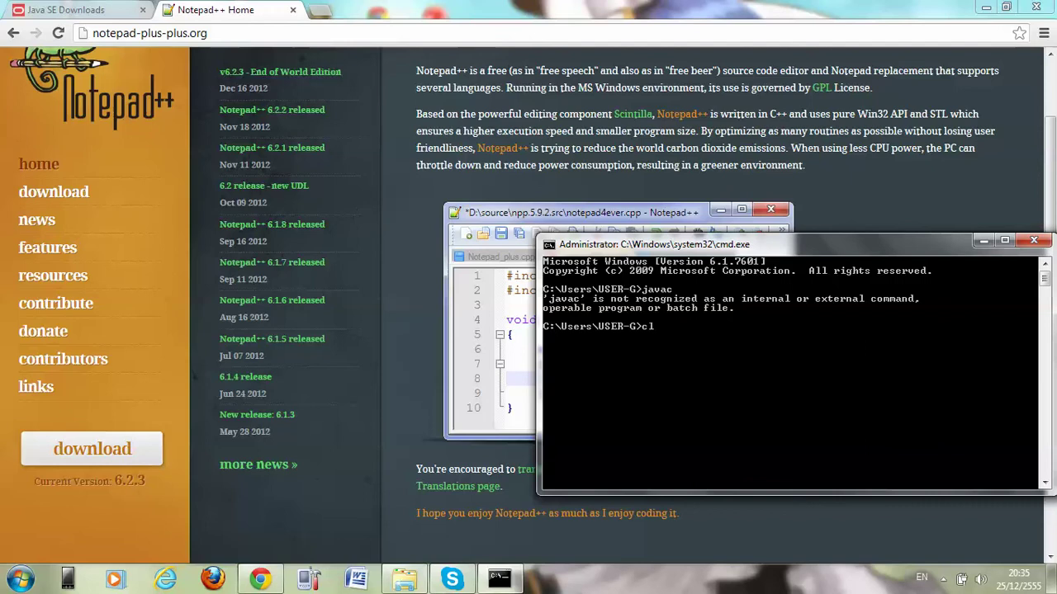
type("cls")
key("Return")
Run java in the Command Prompt and look through its usage output.
type("j")
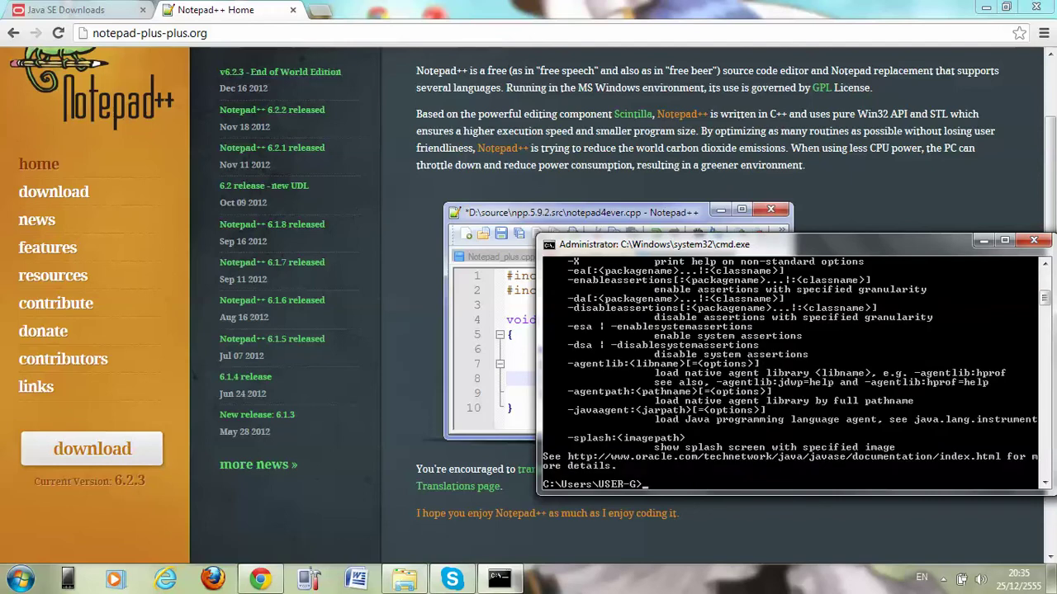
scroll(788, 371, "up", 8)
scroll(788, 372, "down", 8)
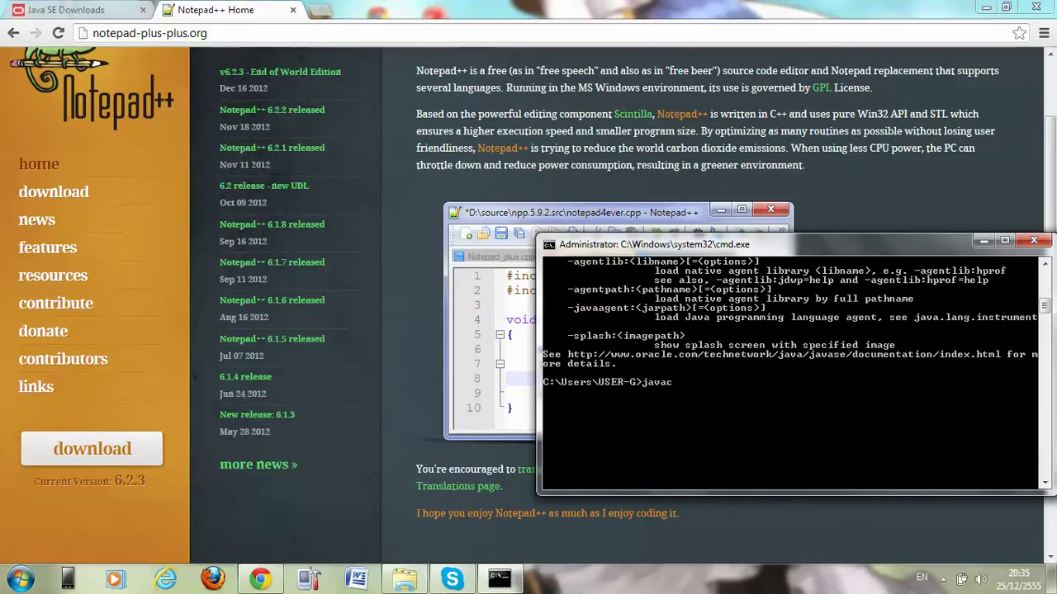
Run javac once more, clear the console with cls, and minimize the Command Prompt window.
type("c")
key("Return")
type("cls")
key("Return")
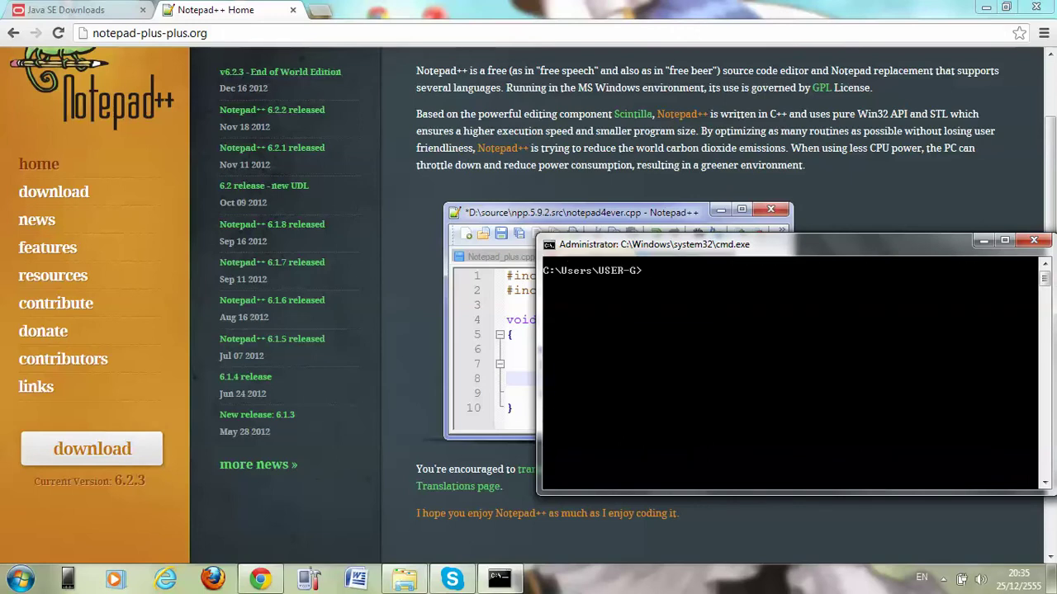
left_click_drag(792, 244, 746, 231)
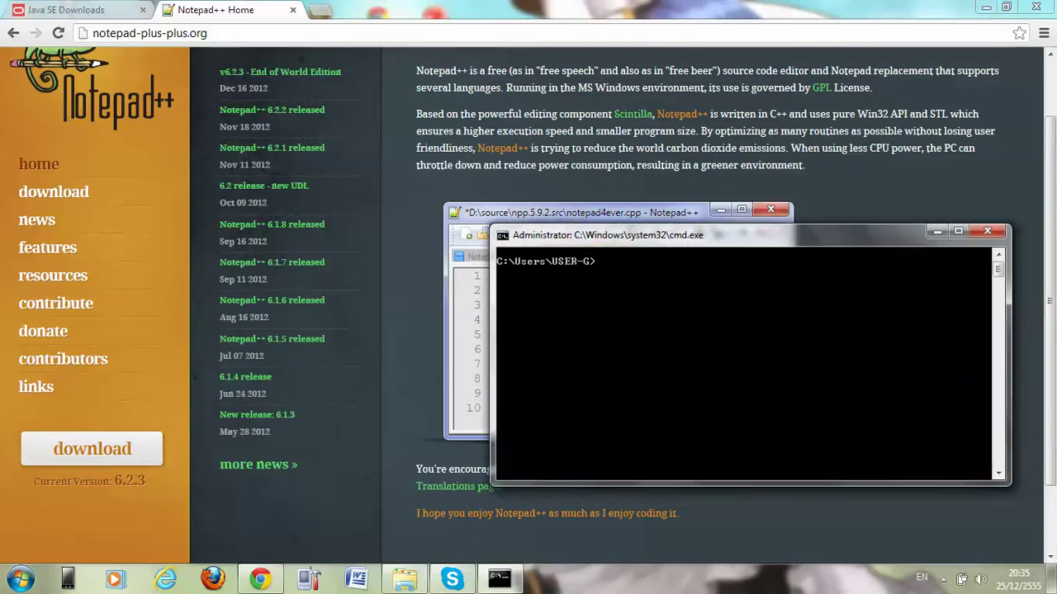
left_click(937, 229)
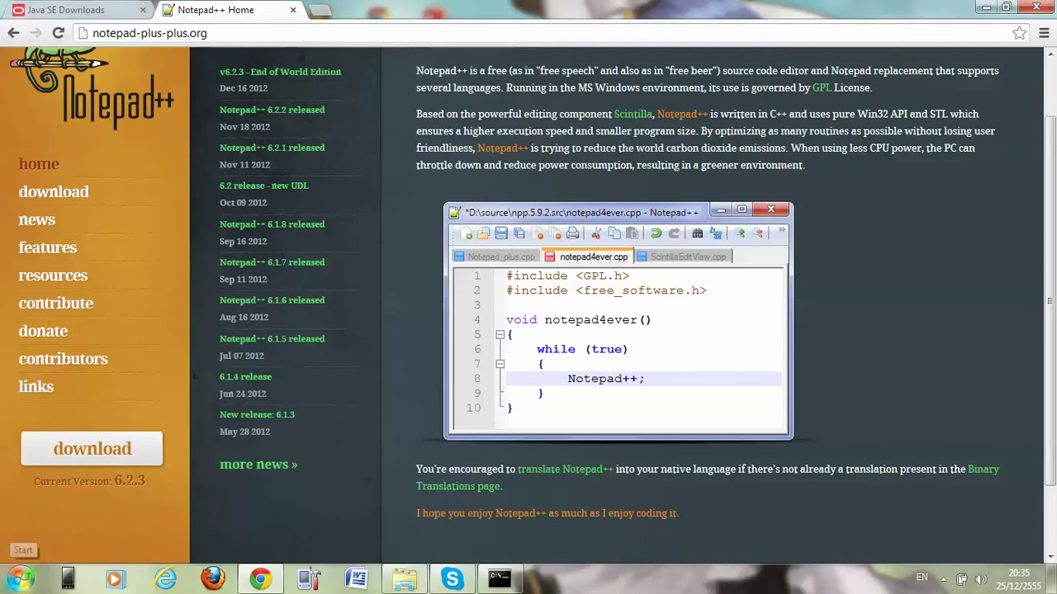
Browse to the Java folder in Program Files on drive C: in a maximized Explorer window.
left_click(20, 578)
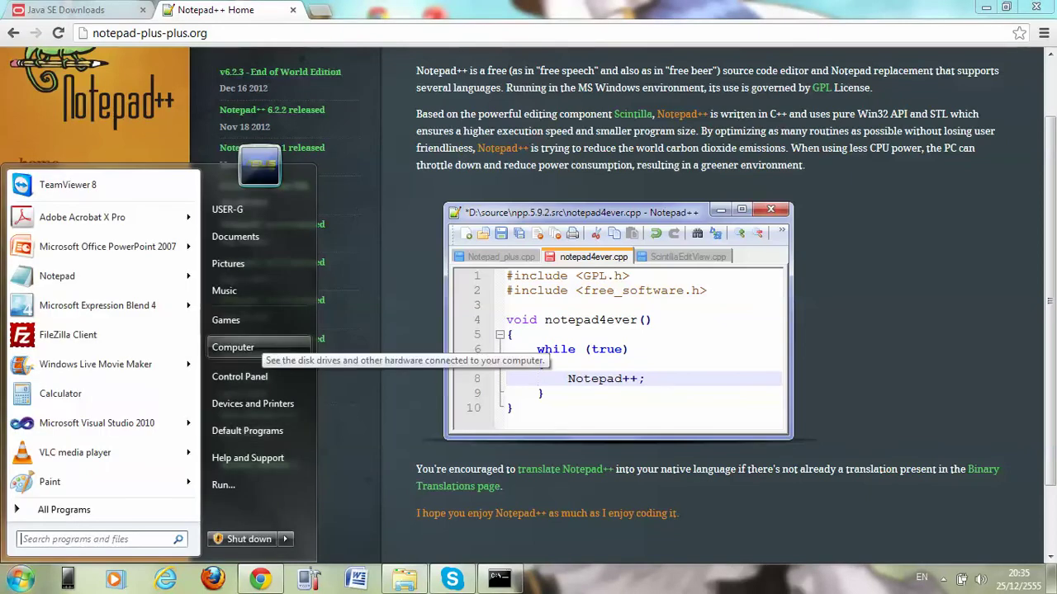
left_click(239, 347)
double_click(363, 248)
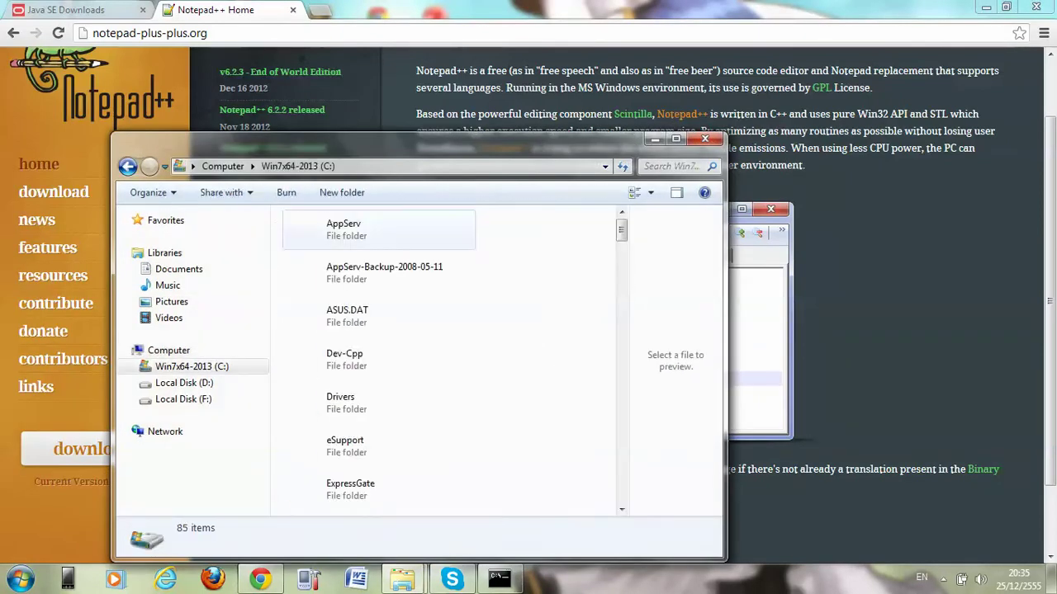
scroll(378, 360, "down", 3)
left_click(378, 449)
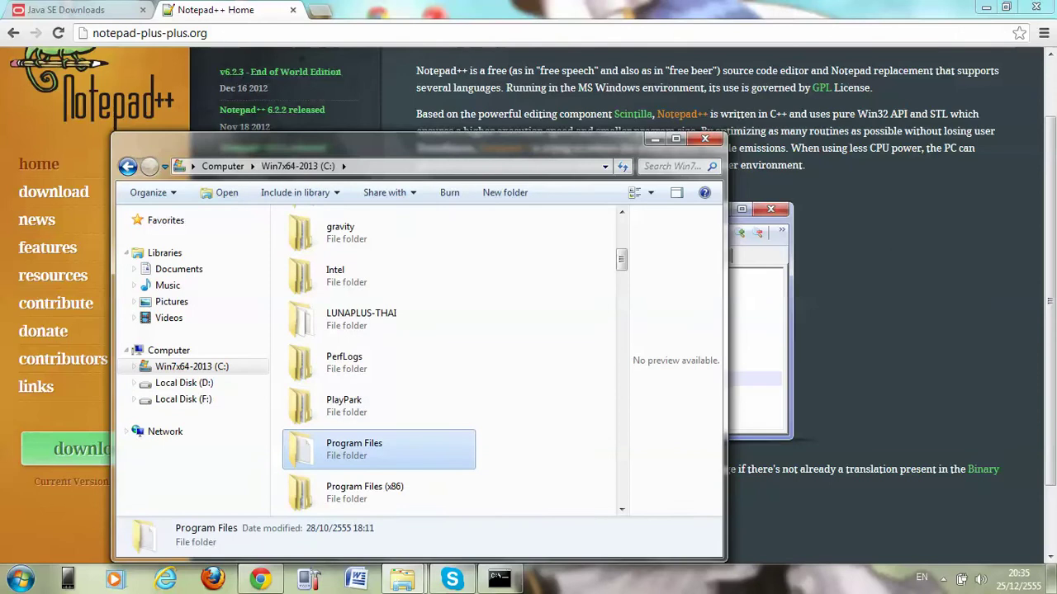
double_click(355, 450)
left_click(675, 139)
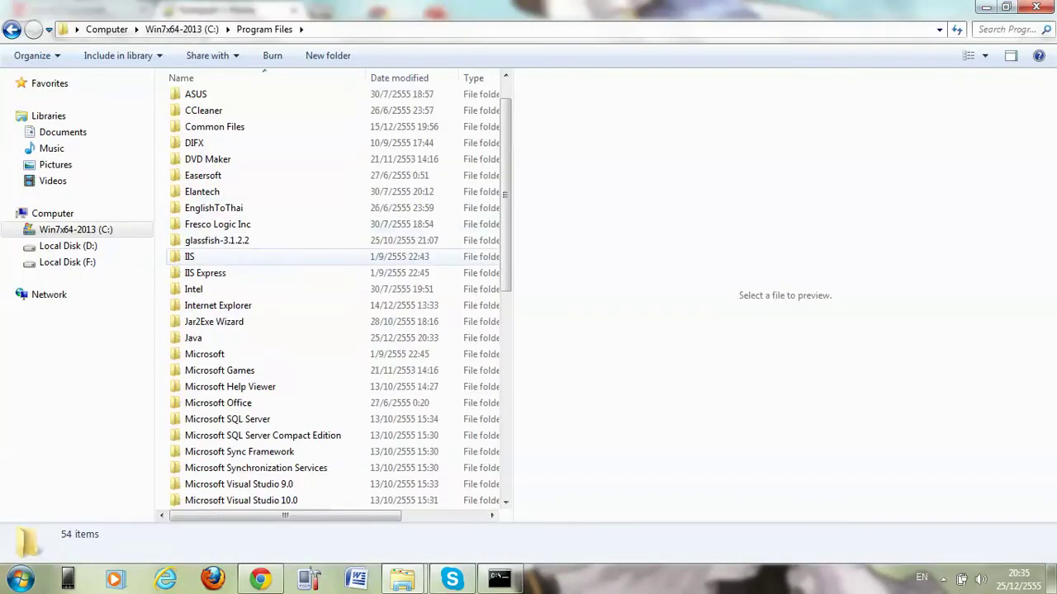
left_click(215, 321)
double_click(193, 338)
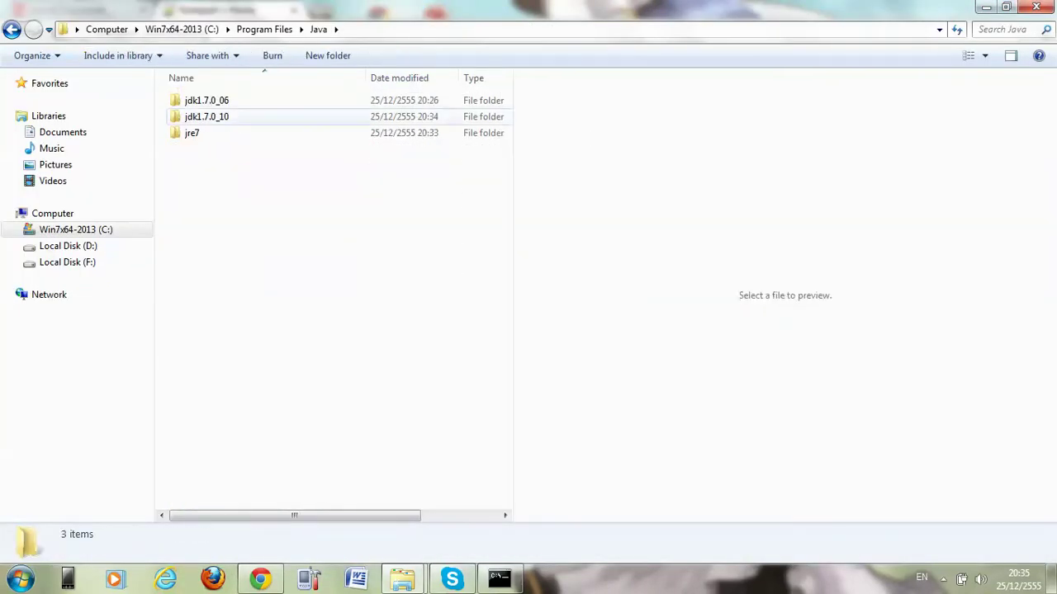
left_click(207, 100)
double_click(206, 99)
key("BackSpace")
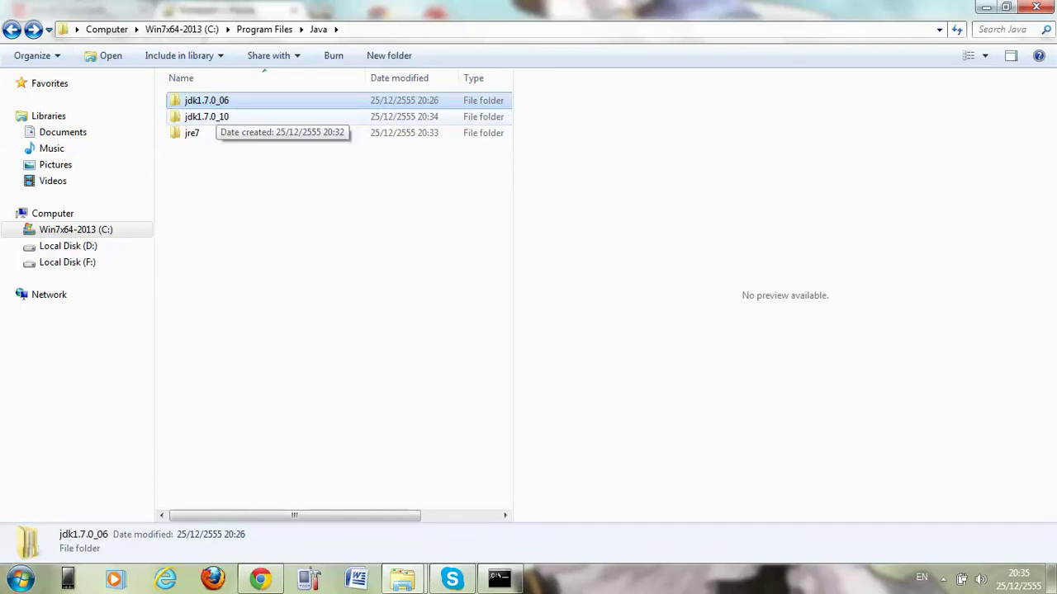
Open the bin folder inside jdk1.7.0_10 and copy its full path, C:\Program Files\Java\jdk1.7.0_10\bin.
left_click(216, 117)
key("Return")
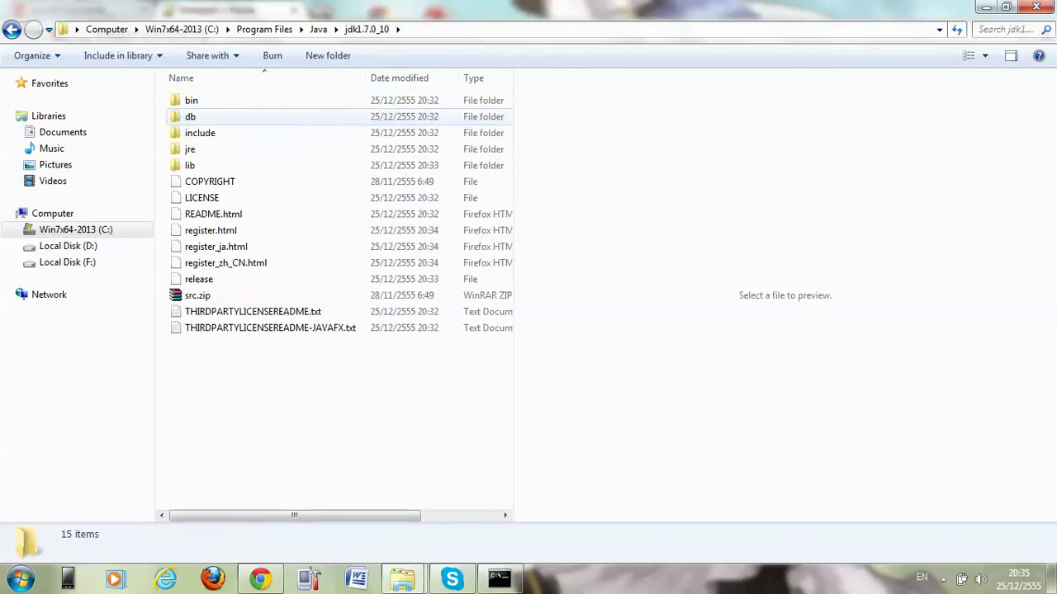
double_click(191, 100)
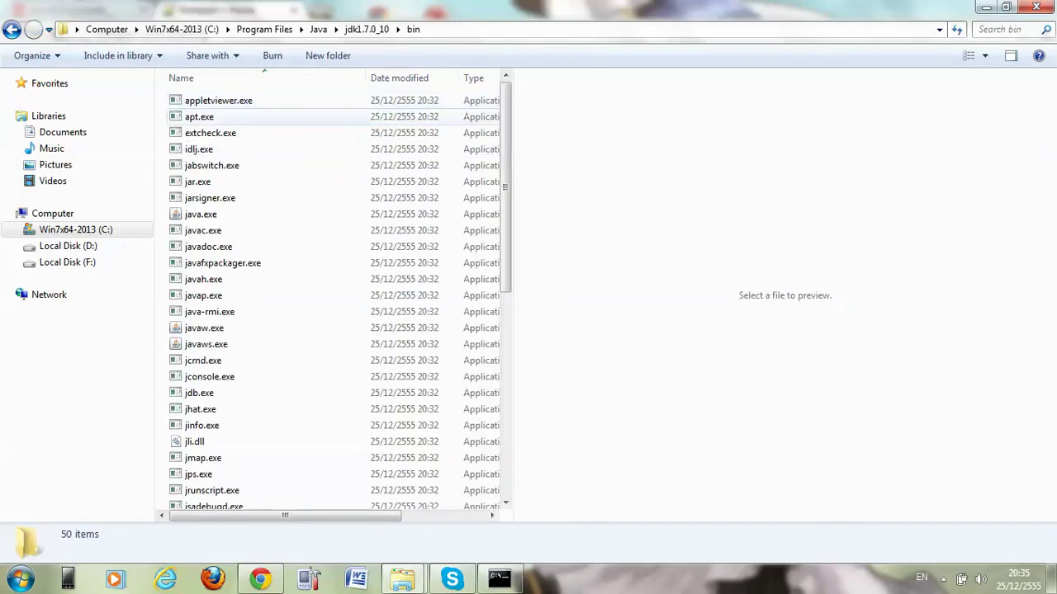
left_click(536, 29)
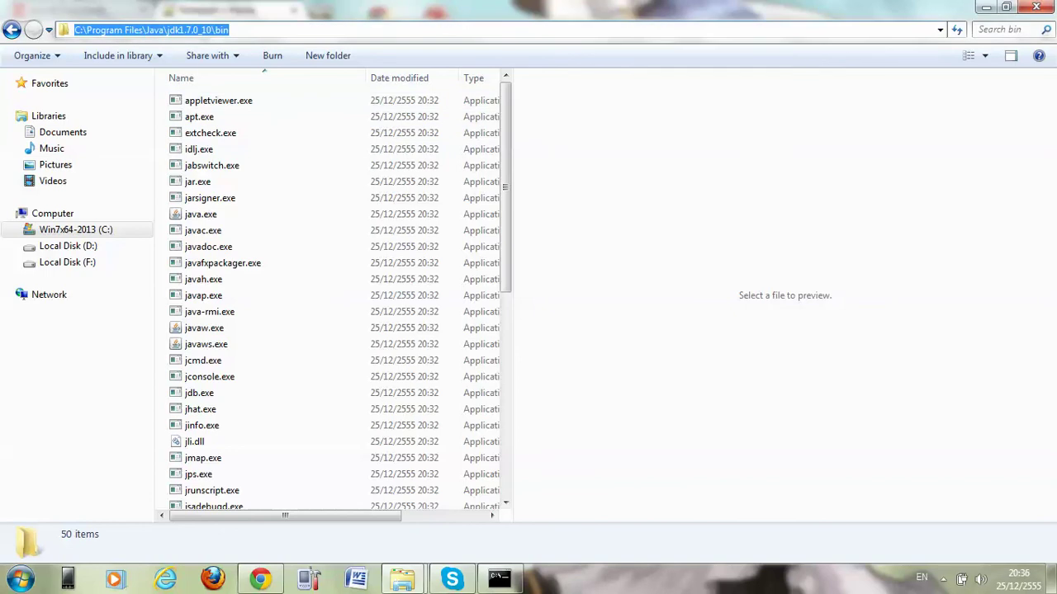
right_click(201, 30)
left_click(238, 81)
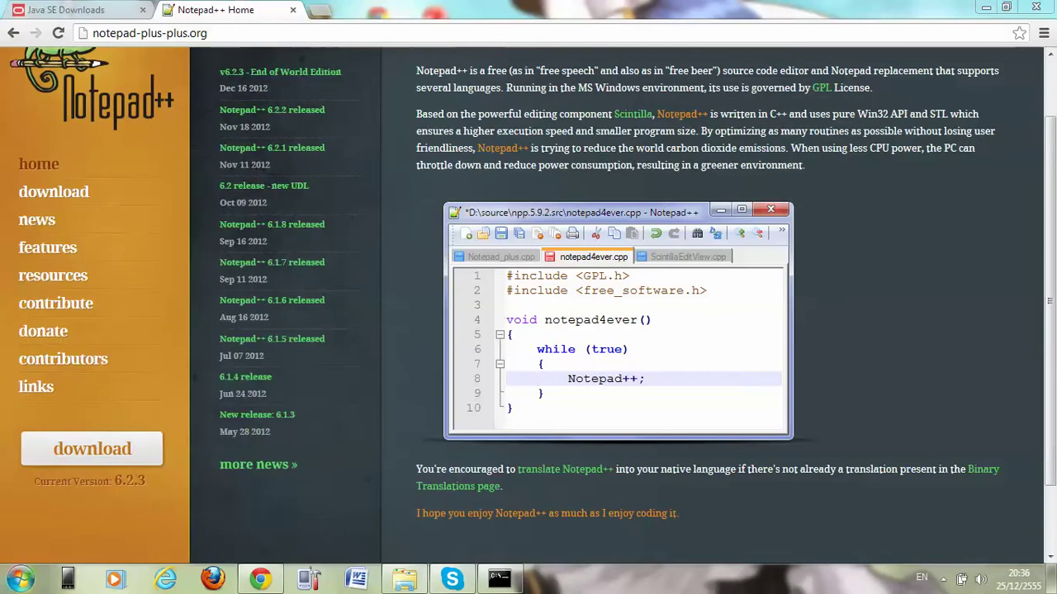
Open the computer's advanced system settings and bring up the Environment Variables dialog.
key("super")
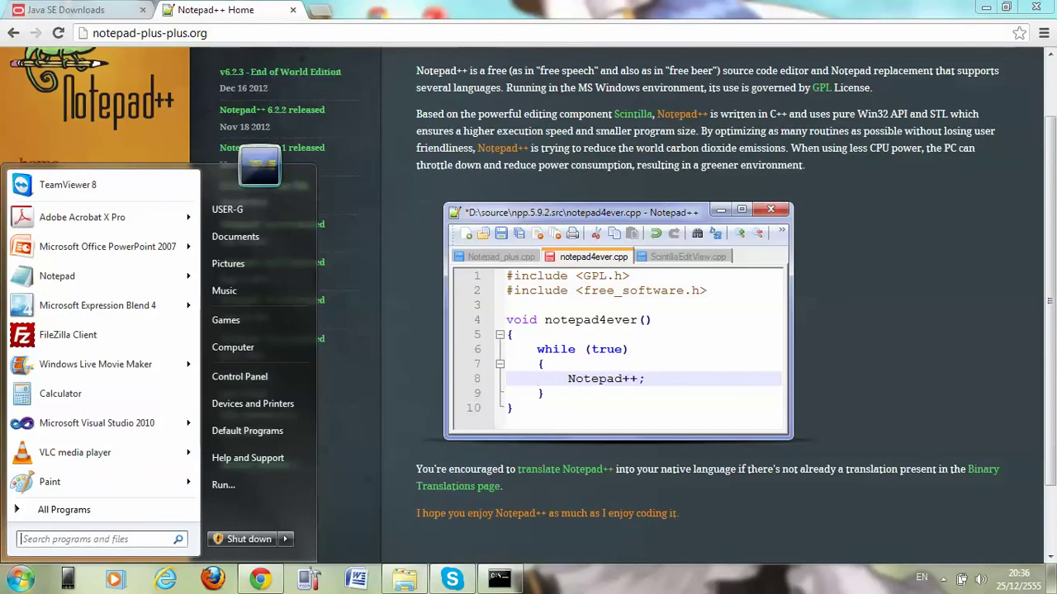
right_click(287, 356)
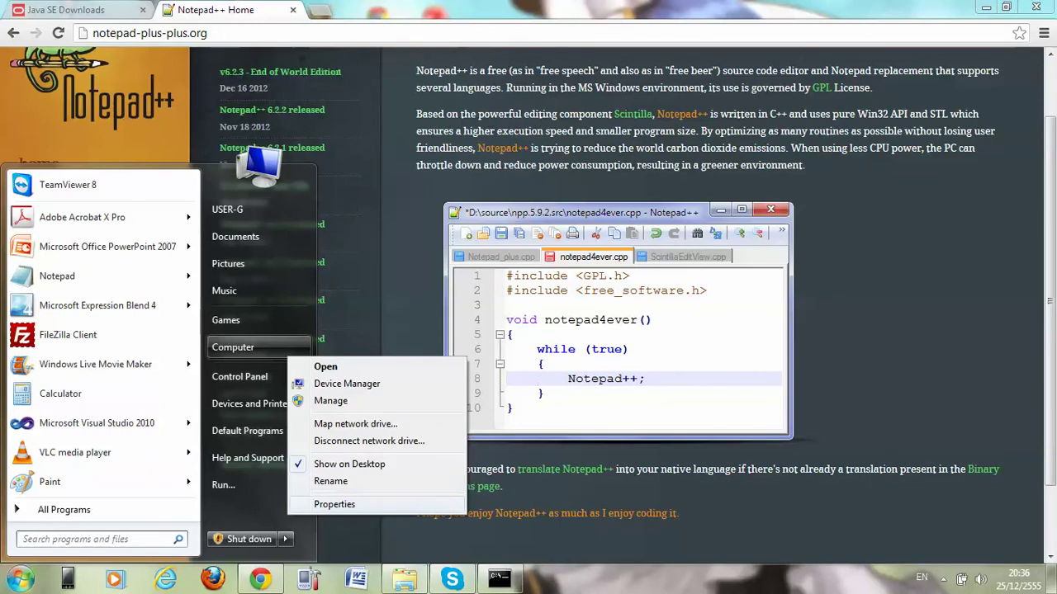
left_click(335, 504)
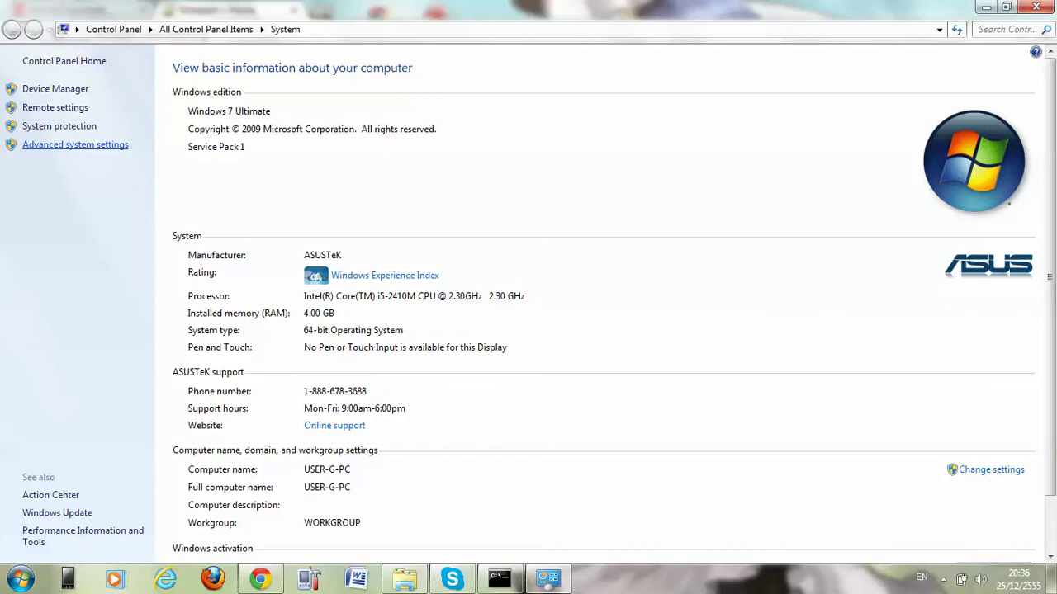
left_click(75, 144)
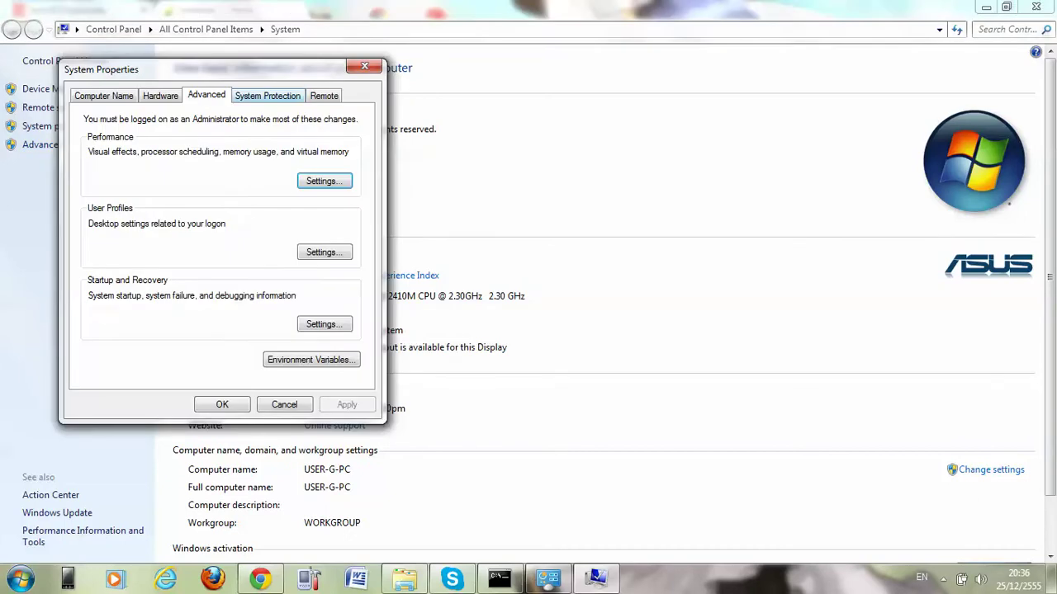
mouse_move(206, 68)
left_mouse_down()
mouse_move(423, 84)
mouse_move(539, 66)
left_mouse_up()
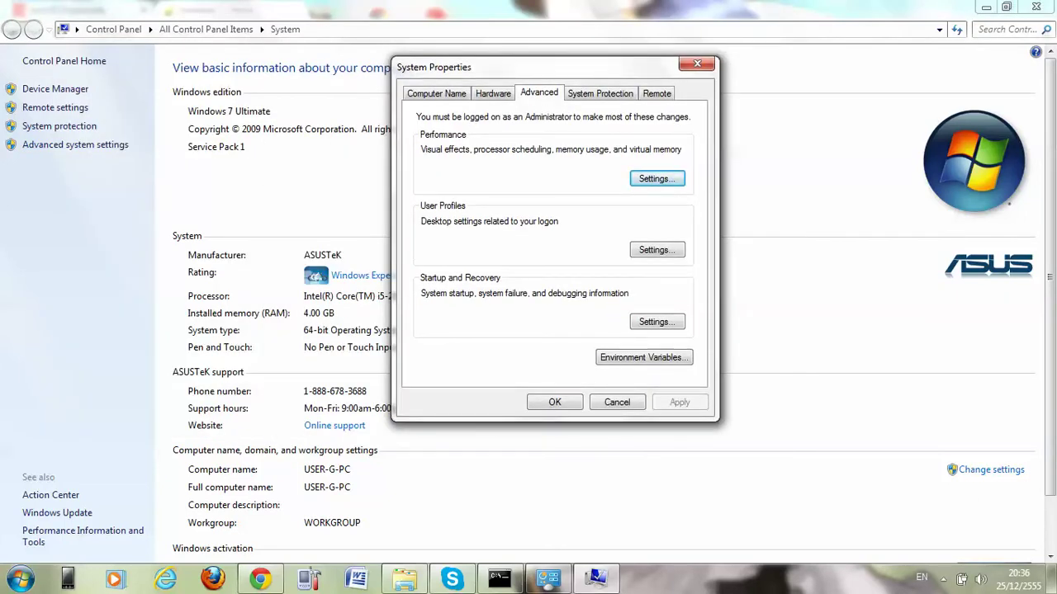
mouse_move(497, 67)
left_mouse_down()
mouse_move(451, 157)
mouse_move(256, 204)
mouse_move(406, 46)
left_mouse_up()
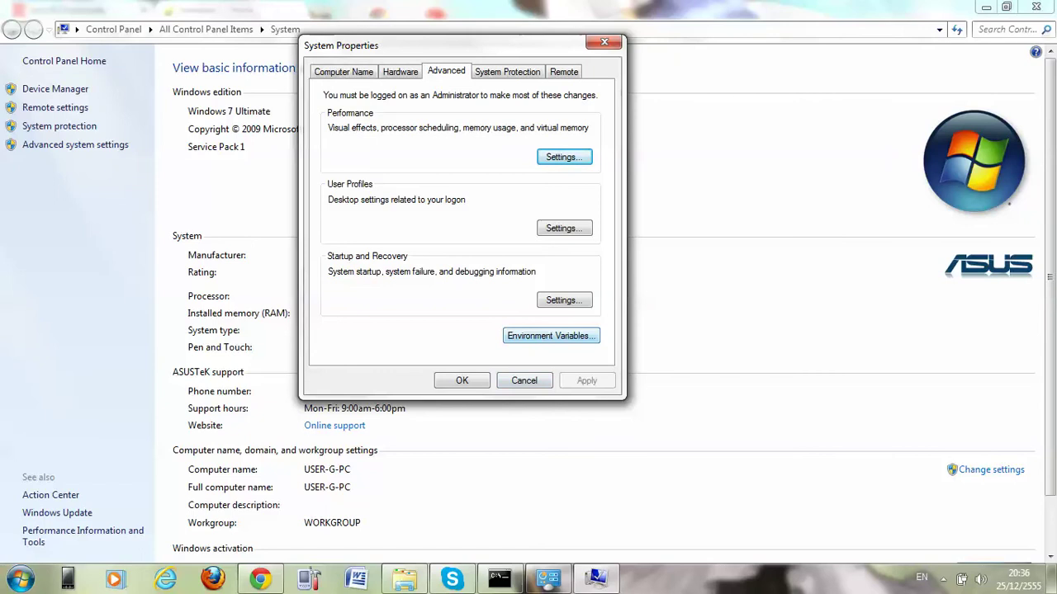
left_click(551, 336)
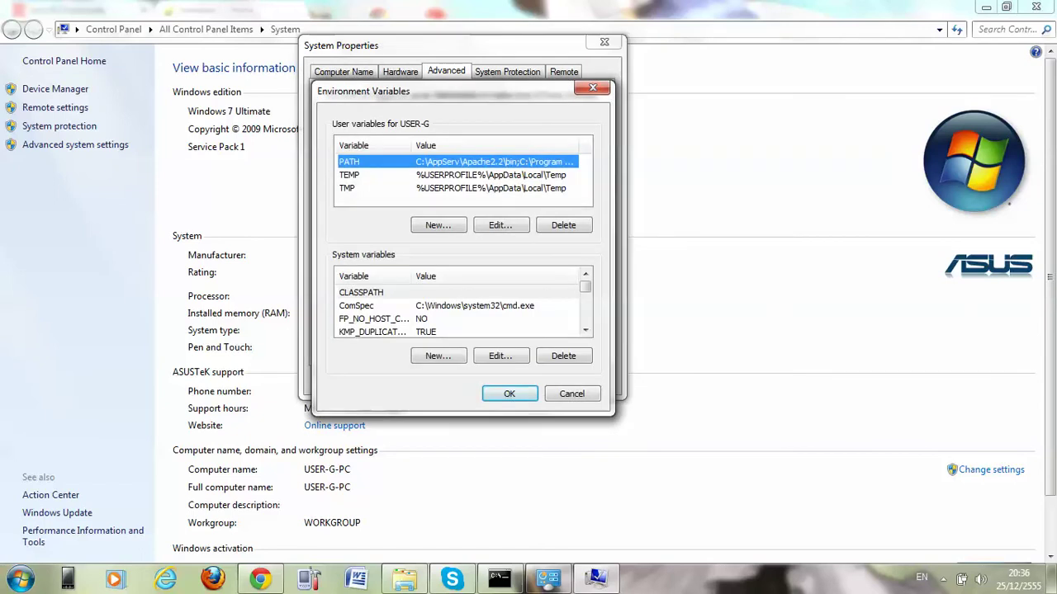
Append ;C:\Program Files\Java\jdk1.7.0_10\bin; to the end of the system Path variable's value and save the change.
left_click(360, 292)
scroll(461, 310, "down", 2)
scroll(462, 311, "up", 2)
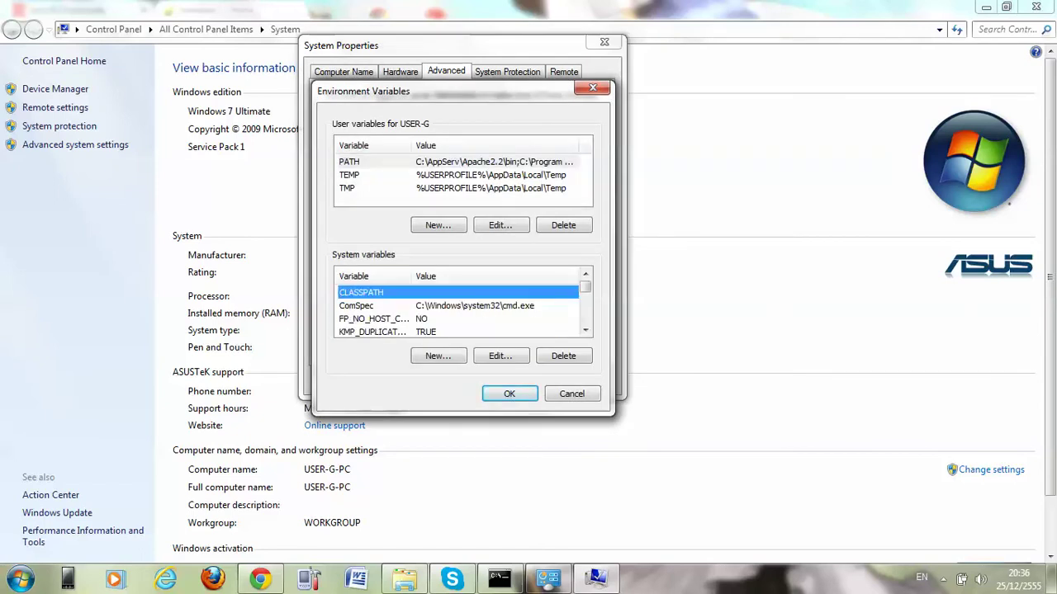
scroll(461, 310, "down", 2)
left_click(360, 319)
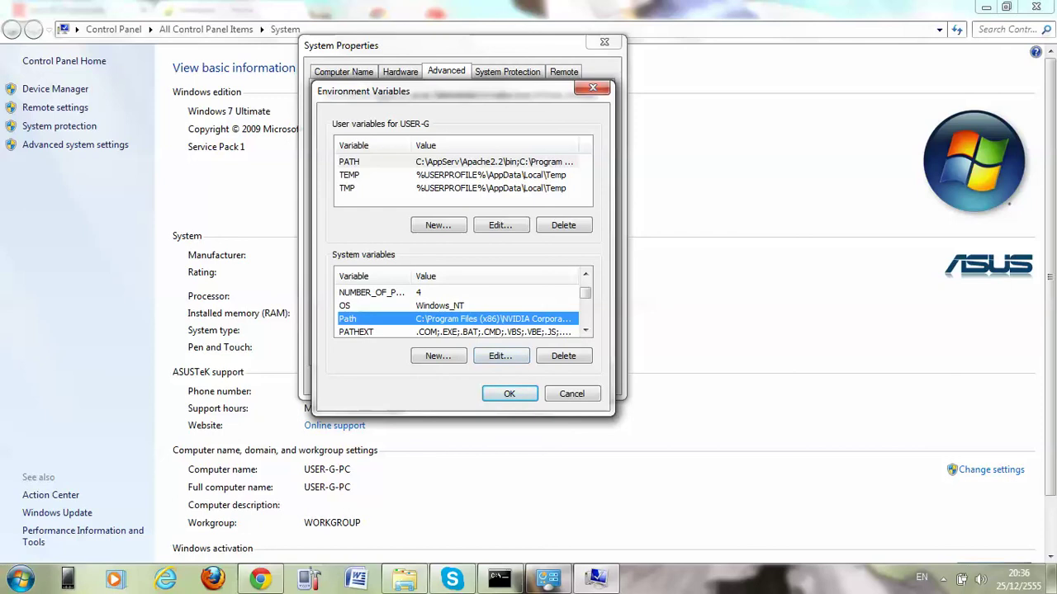
left_click(500, 356)
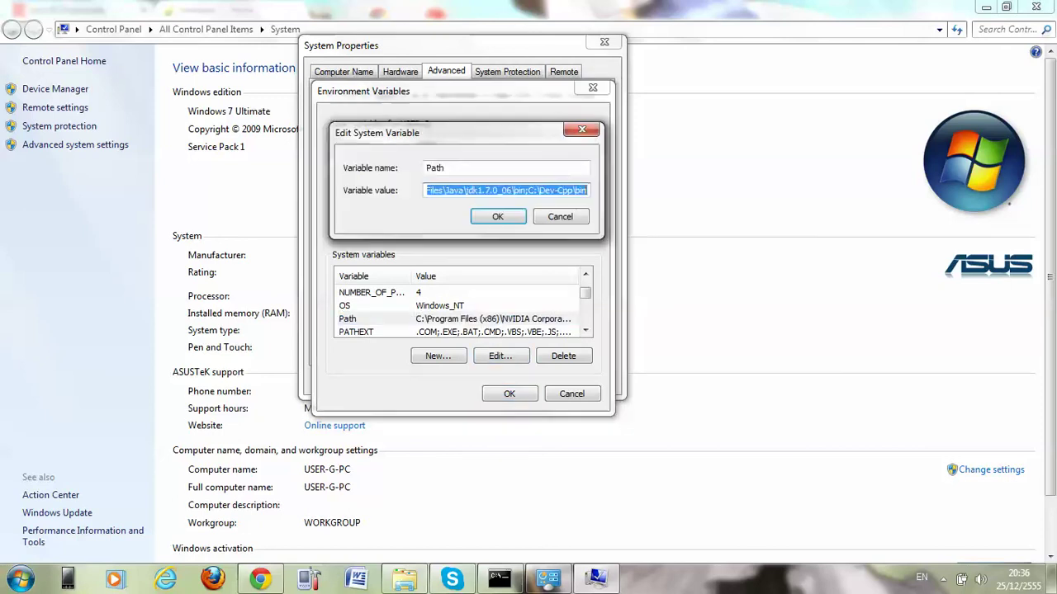
left_click(561, 191)
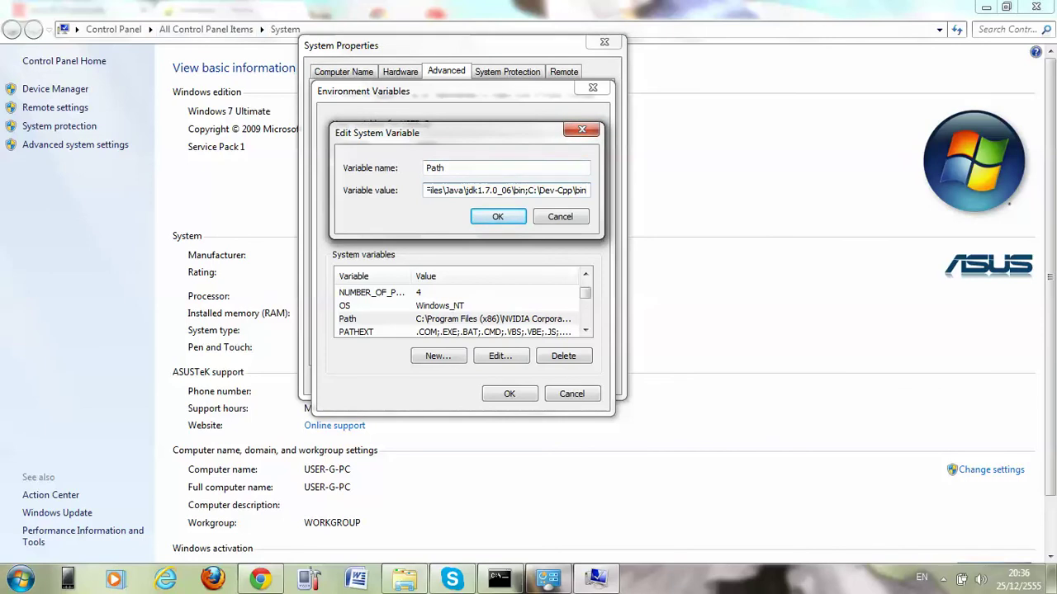
type(";")
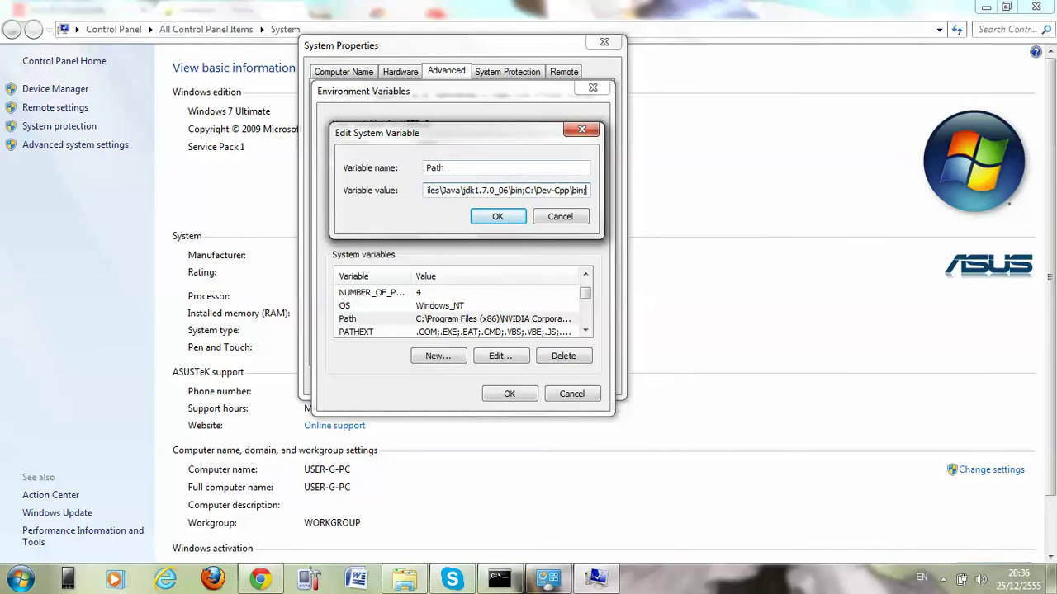
key("ctrl+v")
type(";")
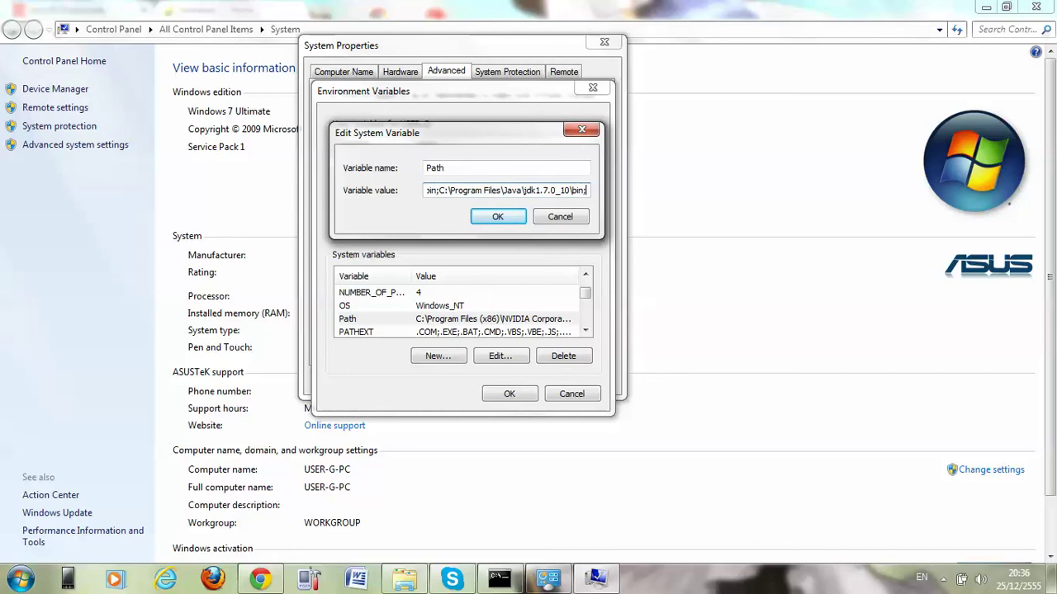
left_click(482, 190)
left_click(440, 190)
key("Return")
key("Return")
key("Escape")
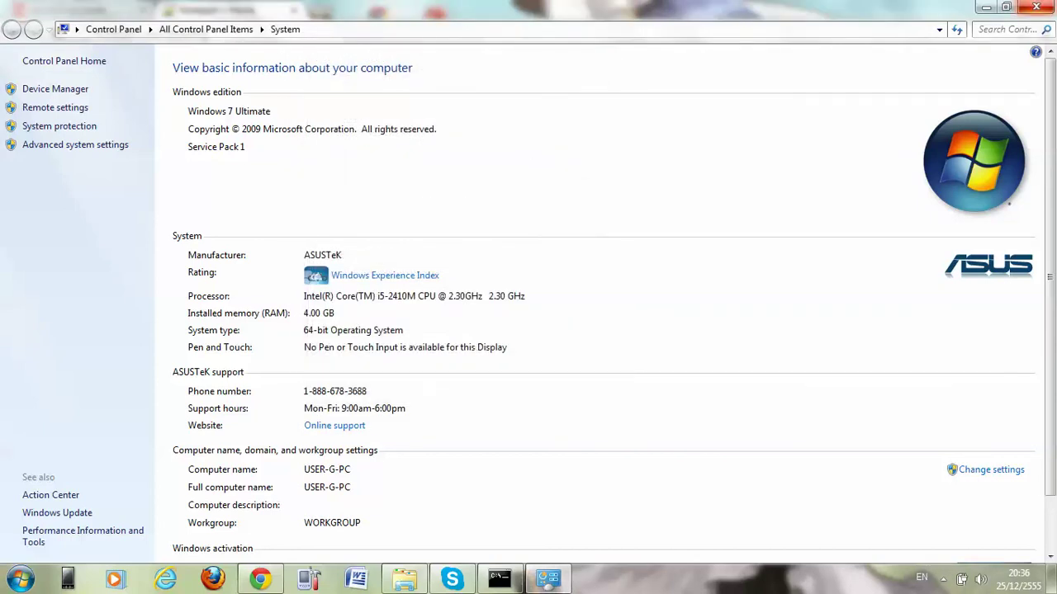
Close the System window, run javac in the Command Prompt, and clear the console with cls.
key("alt+F4")
left_click(500, 579)
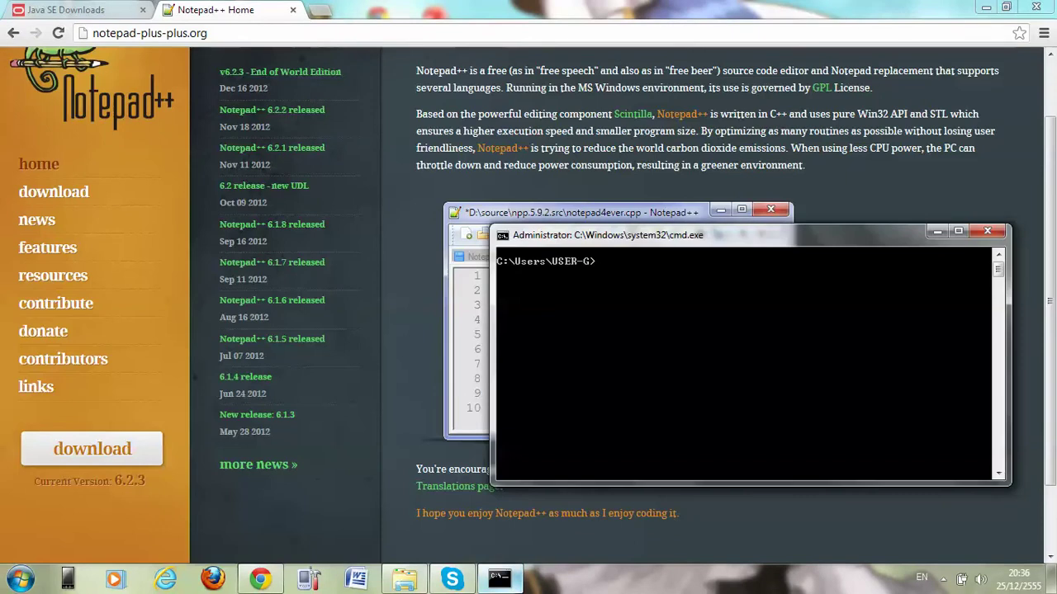
type("cls")
type("javac")
key("Return")
type("cls")
key("Return")
Return to the computer's advanced system settings and reopen the Environment Variables dialog.
left_click(21, 579)
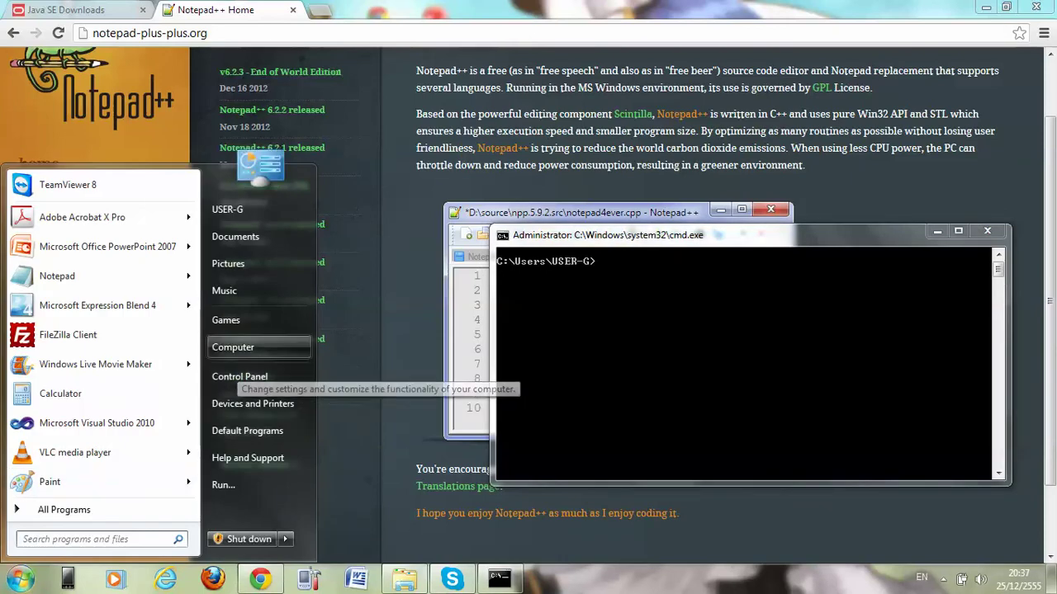
right_click(229, 347)
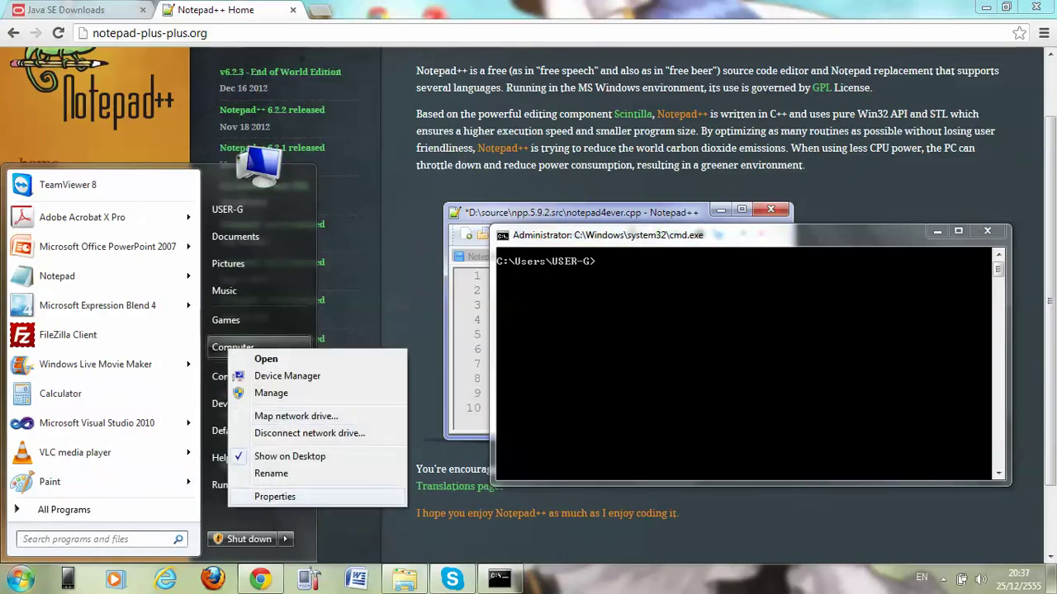
left_click(275, 496)
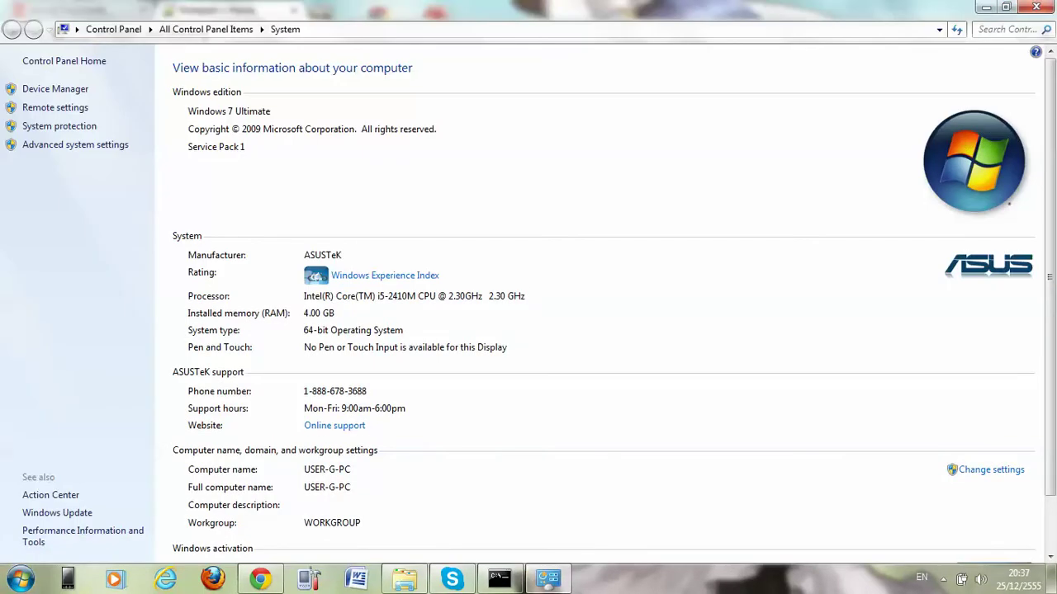
left_click(75, 144)
left_click(330, 378)
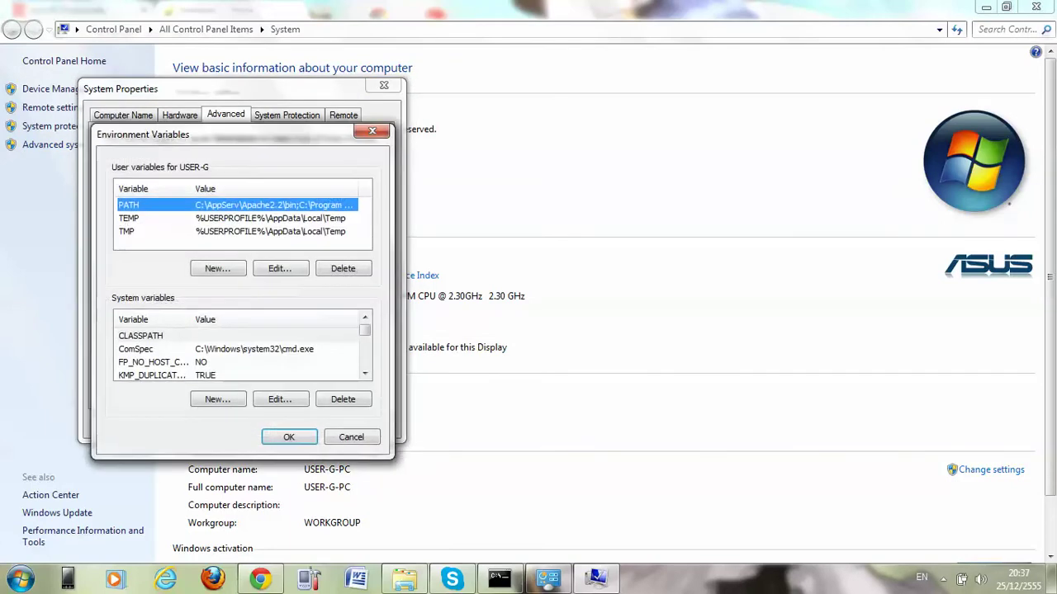
Open the system variable Path for editing.
left_click(154, 362)
scroll(235, 351, "down", 1)
scroll(235, 351, "up", 1)
scroll(235, 351, "down", 1)
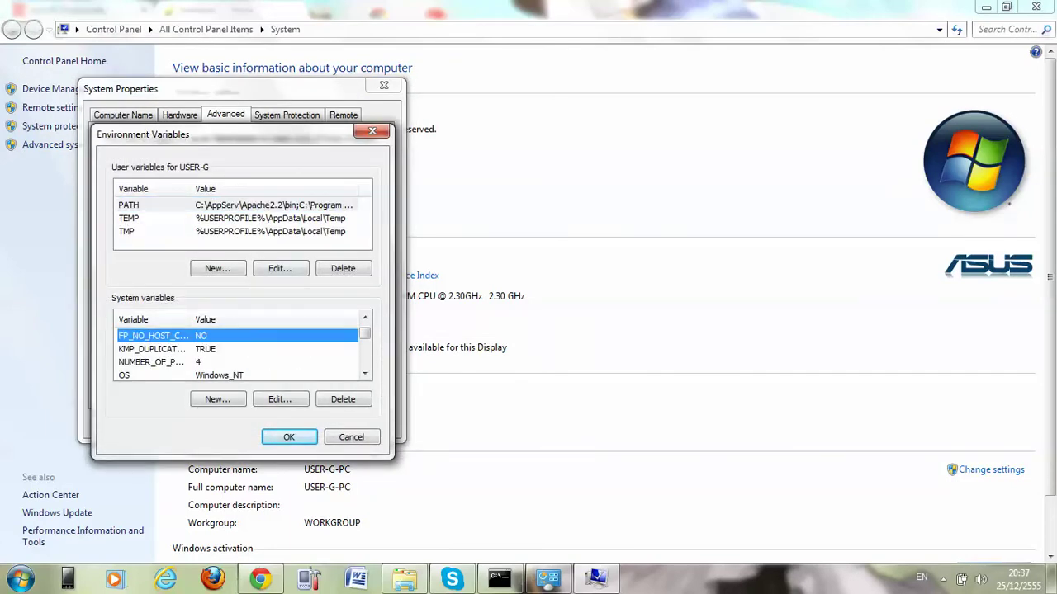
scroll(235, 351, "up", 1)
scroll(236, 351, "down", 2)
left_click(154, 362)
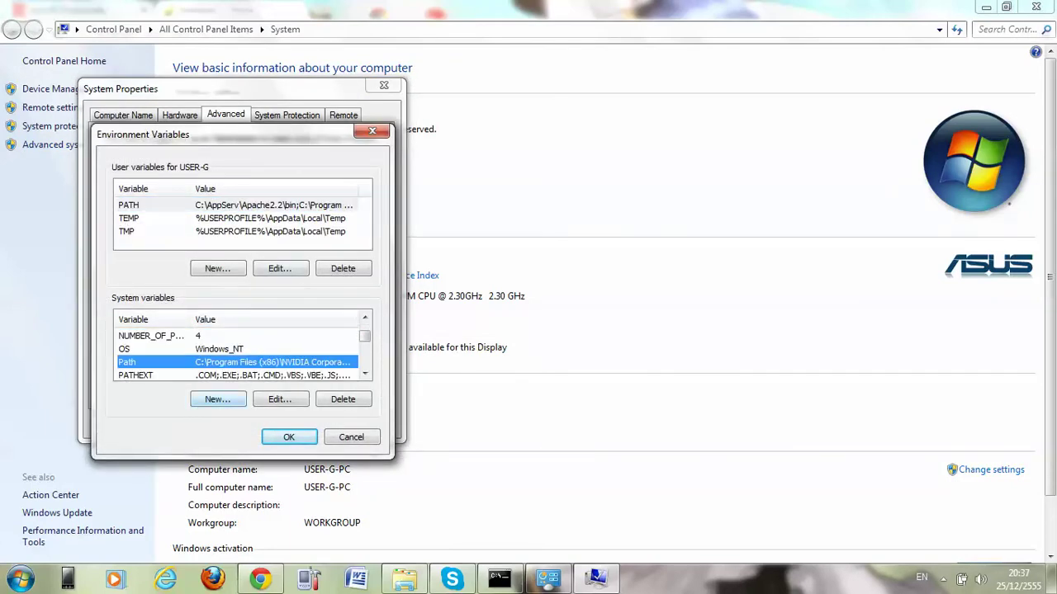
left_click(280, 399)
left_click(310, 233)
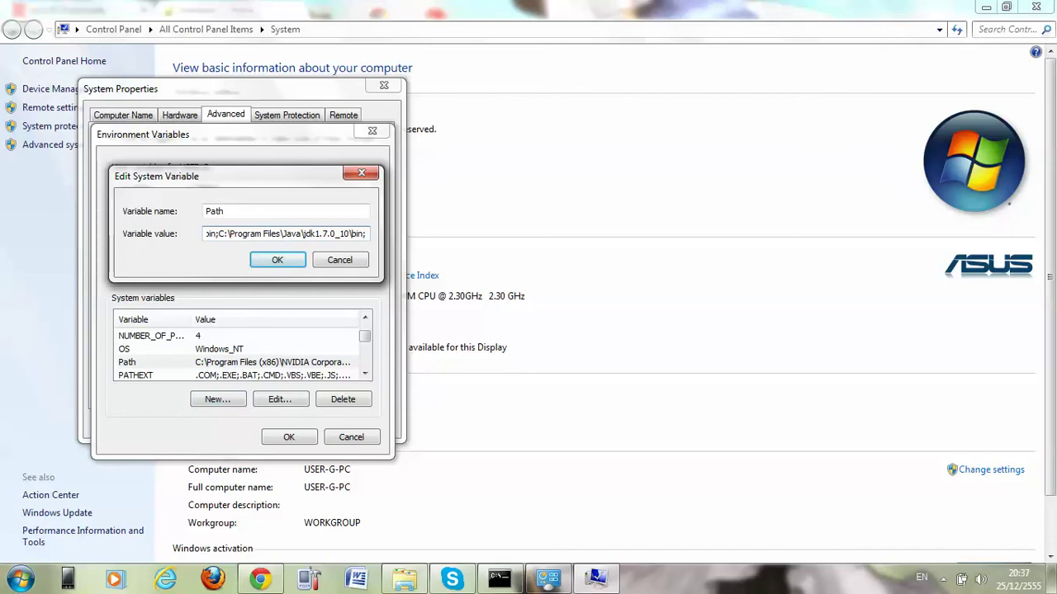
Look through the Path variable's value to locate the older JDK bin entry.
mouse_move(365, 233)
left_mouse_down()
mouse_move(218, 234)
mouse_move(358, 234)
left_mouse_up()
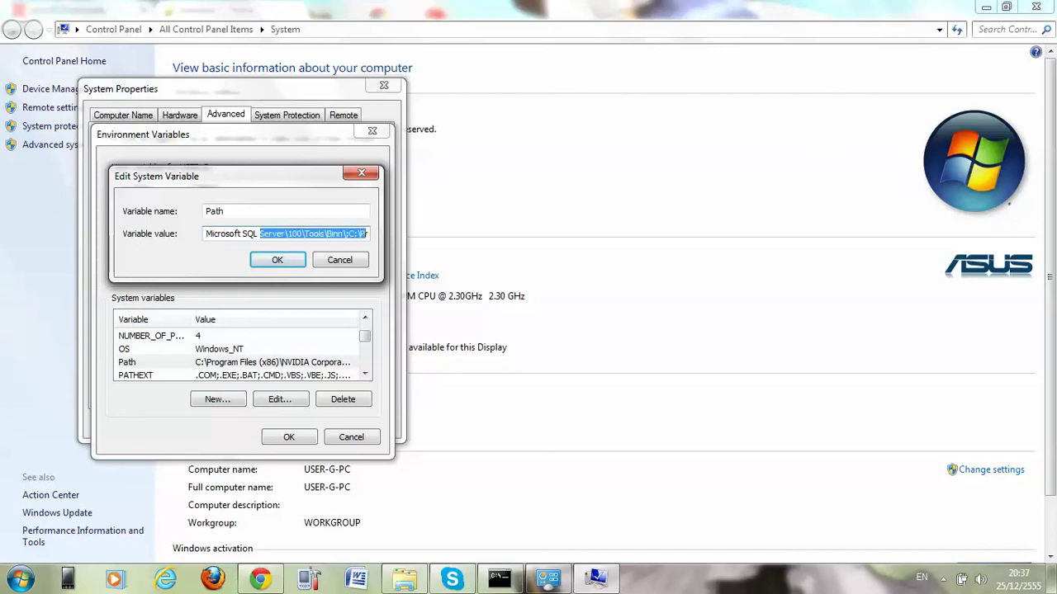
key("shift+Right")
key("shift+Right")
key("shift+Right")
key("shift+Right")
key("shift+Right")
key("shift+Right")
key("shift+Right")
key("shift+Right")
key("shift+Right")
key("shift+Right")
key("shift+Right")
key("shift+Right")
left_click_drag(268, 234, 370, 234)
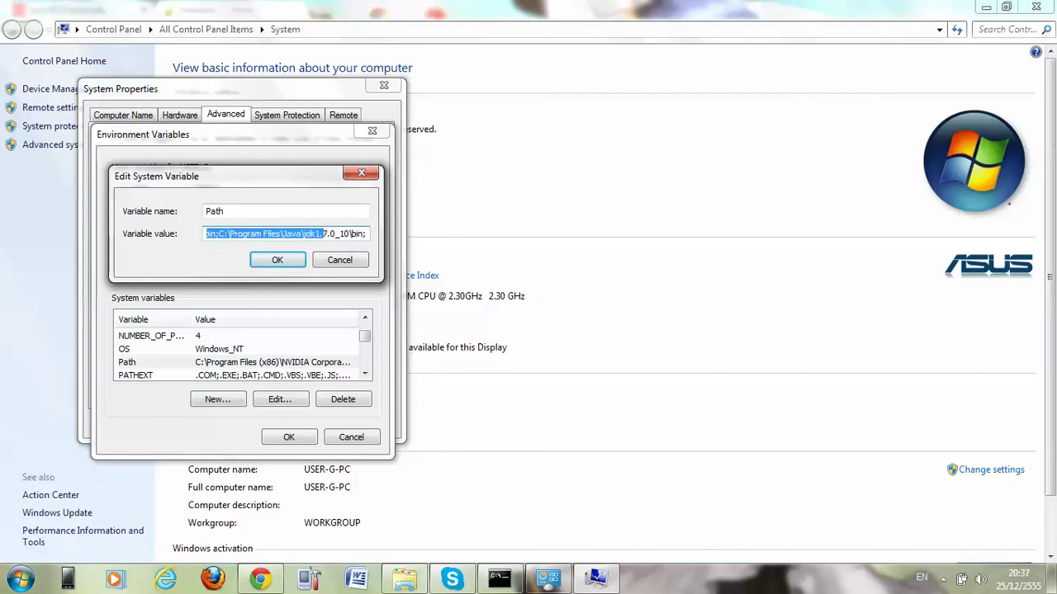
key("Left")
left_click_drag(207, 234, 368, 233)
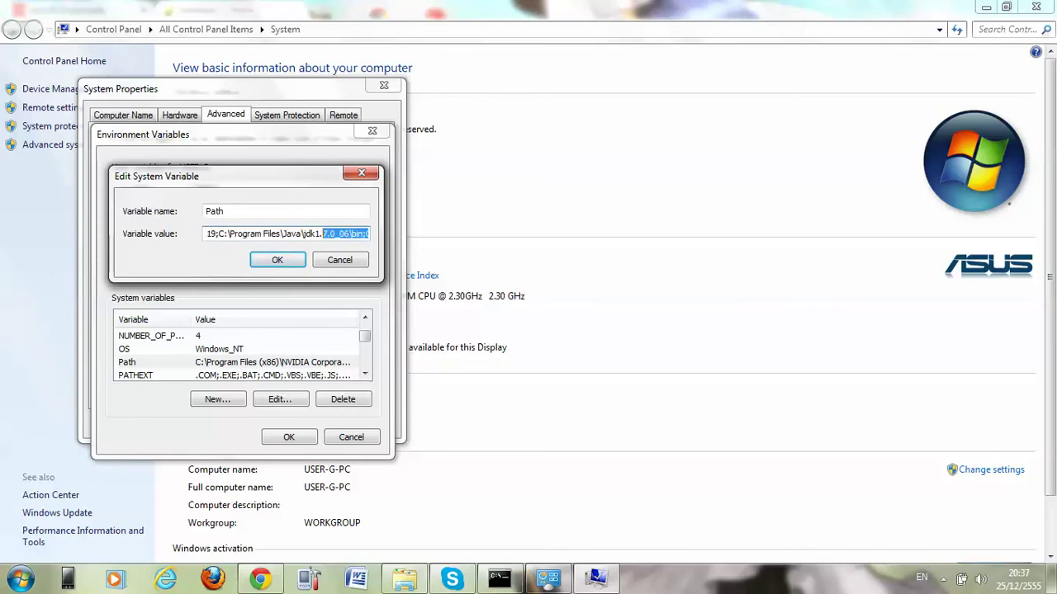
Delete the entry C:\Program Files\Java\jdk1.7.0_06\bin; from the system Path value and confirm all the dialogs.
left_click(292, 234)
left_click_drag(218, 234, 353, 233)
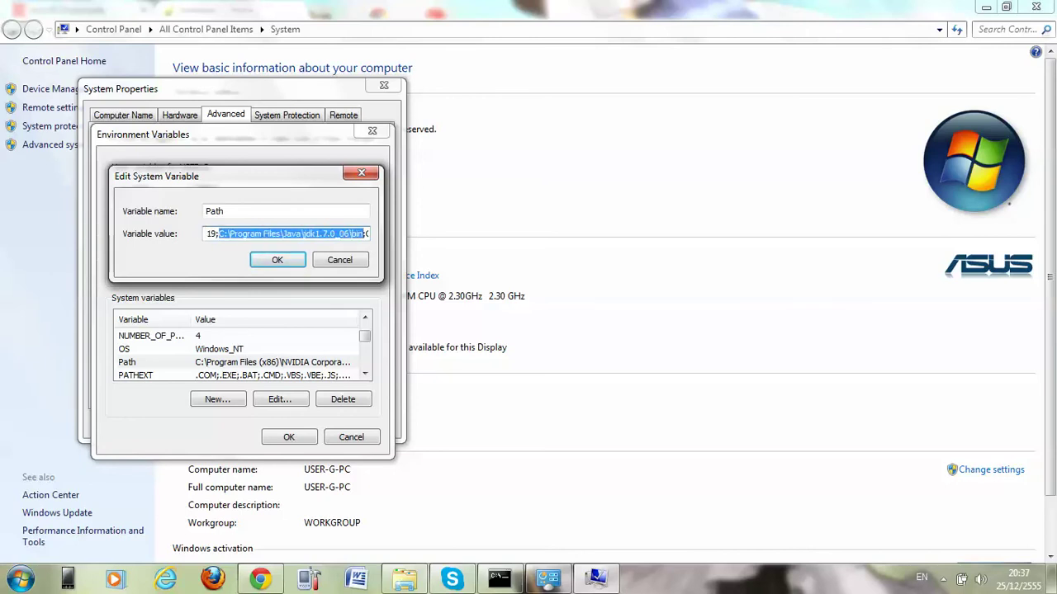
key("Delete")
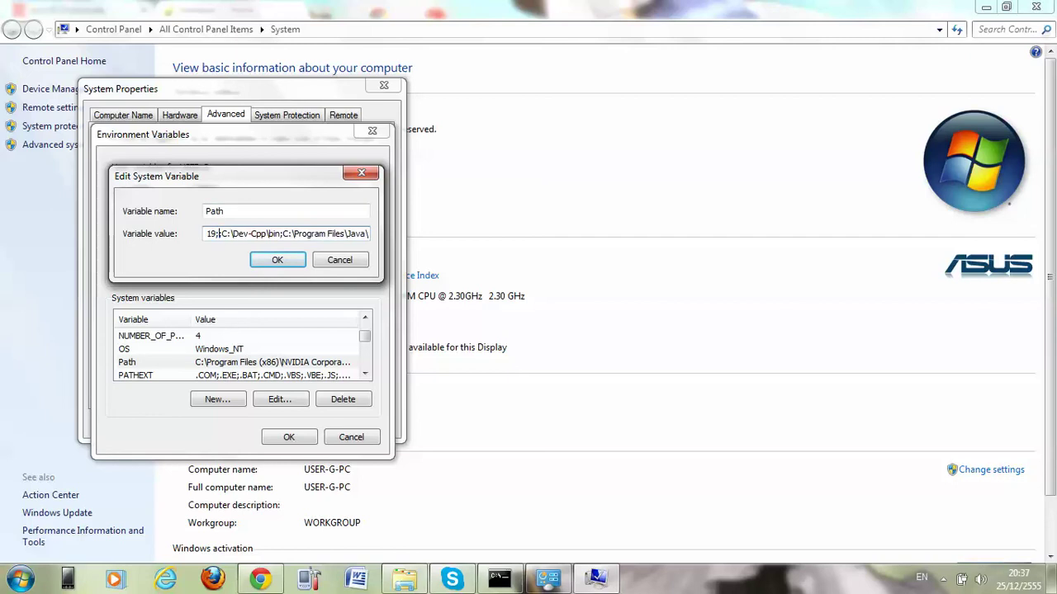
key("Delete")
left_click_drag(217, 234, 173, 234)
left_click_drag(268, 234, 379, 234)
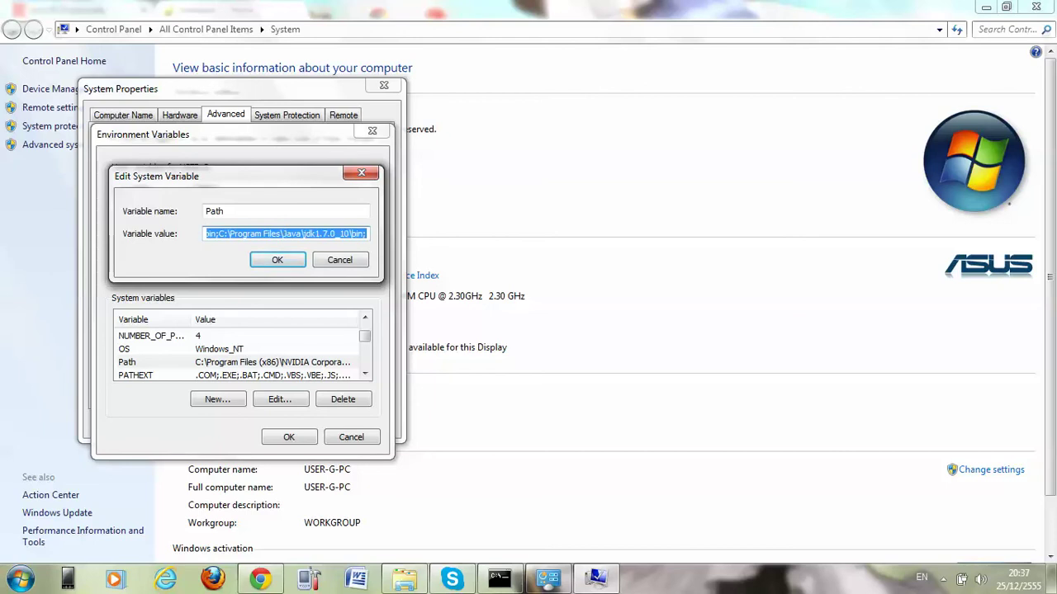
key("End")
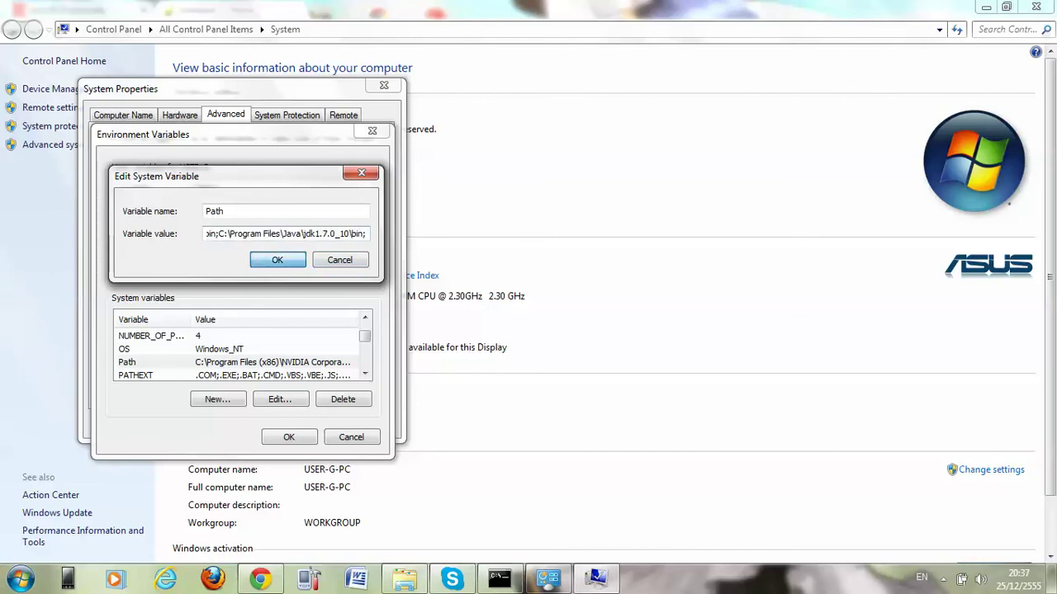
key("Return")
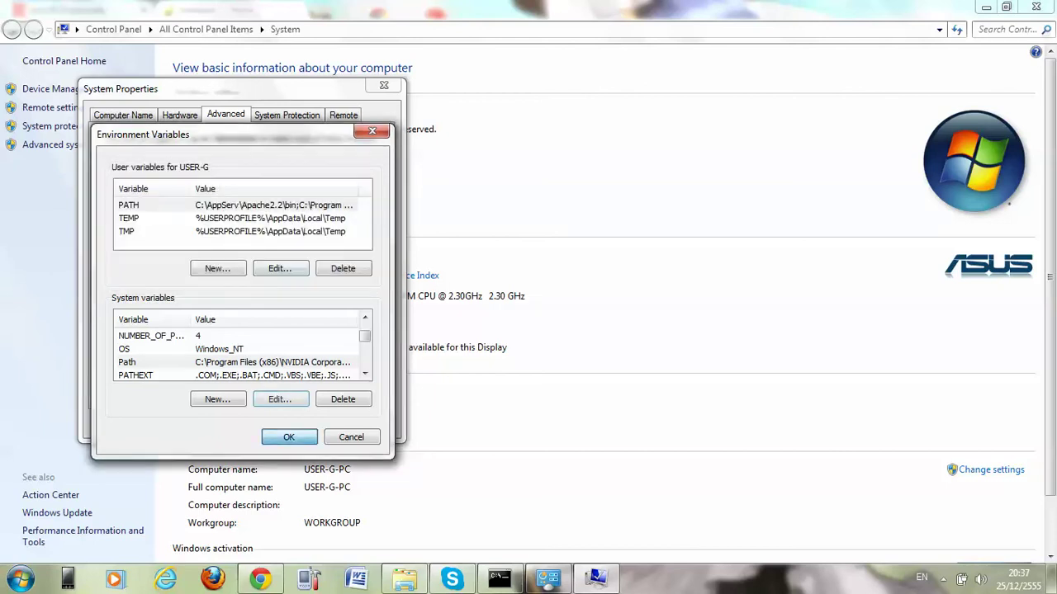
key("Return")
left_click(241, 424)
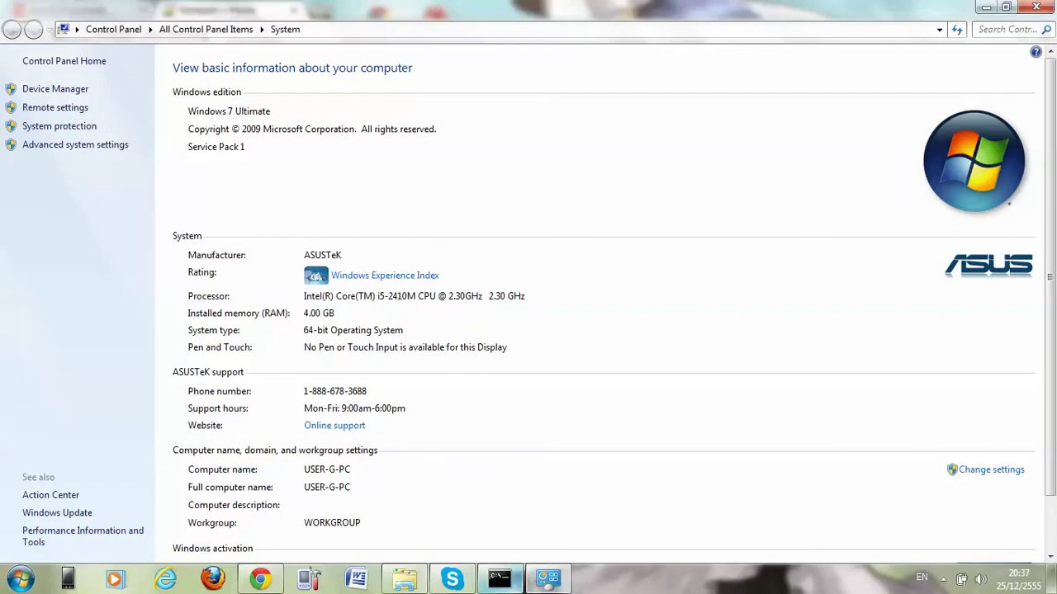
Test javac in the already open Command Prompt, clear its output and close the window.
left_click(499, 579)
type("cjav")
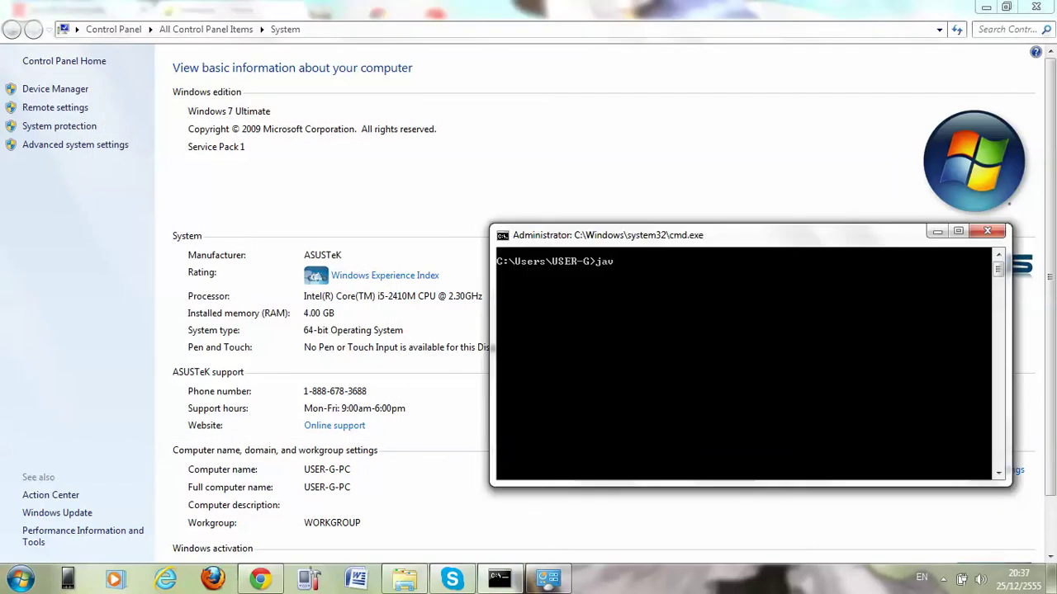
key("Return")
type("cls")
key("Return")
left_click(987, 230)
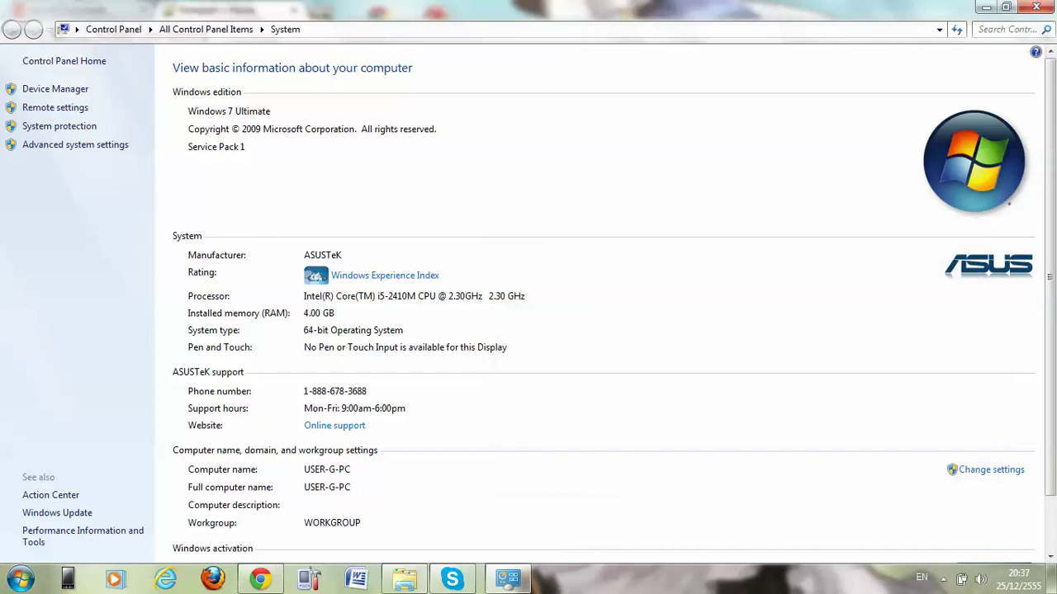
Open a fresh Command Prompt through cmd and run javac to check the updated Path.
key("super")
key("Return")
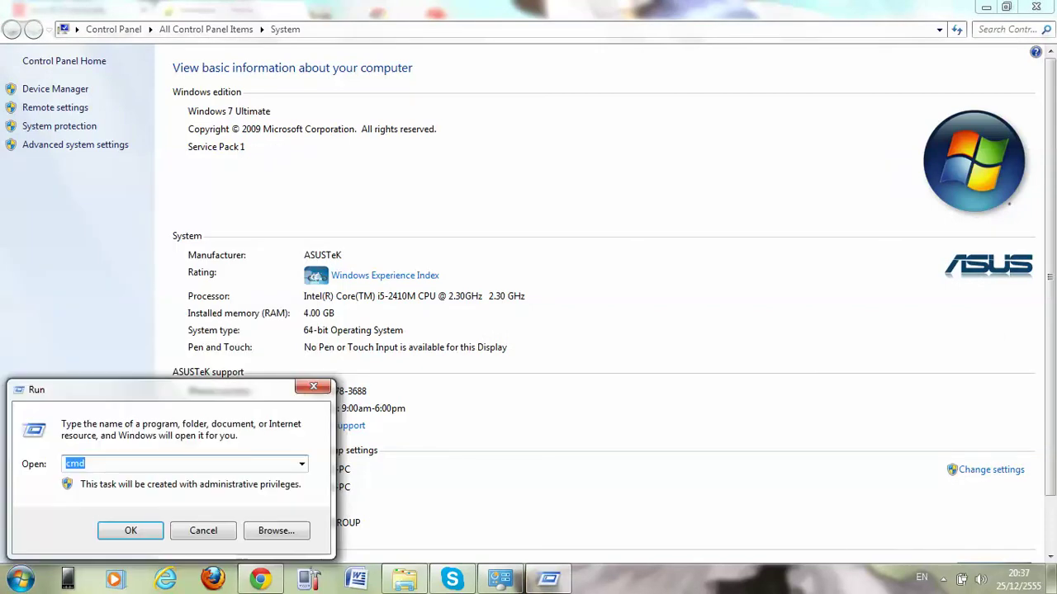
key("Return")
type("javac")
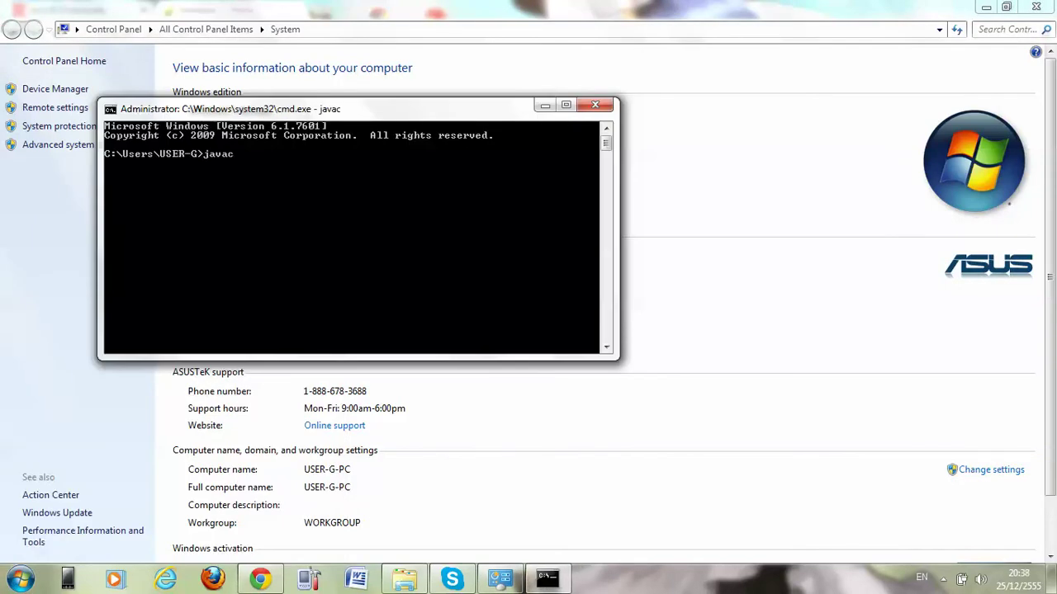
key("Return")
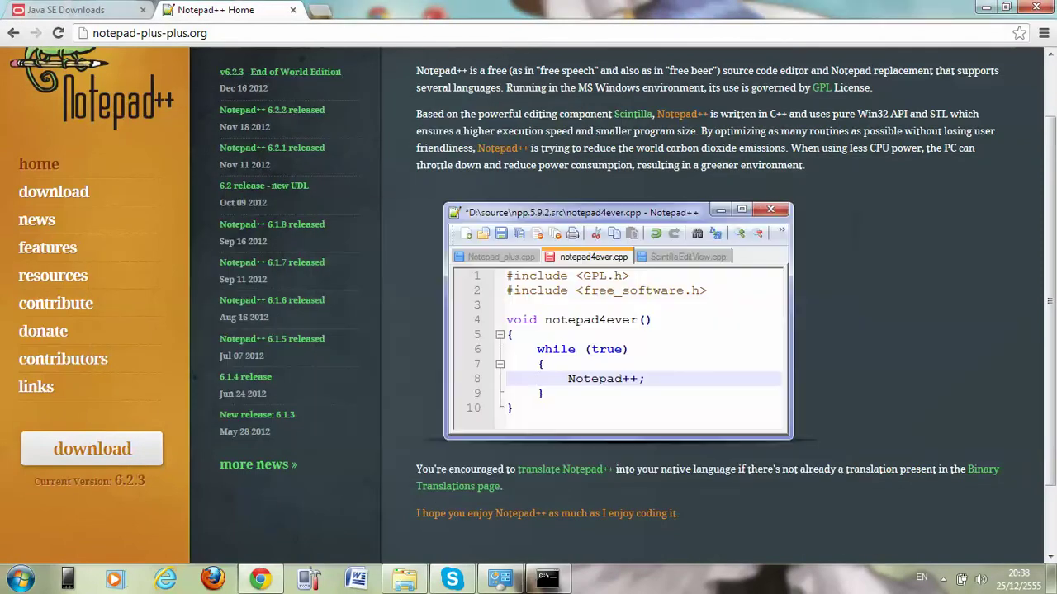
Download the Notepad++ 6.2.3 installer from the Notepad++ website in the browser and show the downloaded file in its folder.
scroll(528, 305, "up", 1)
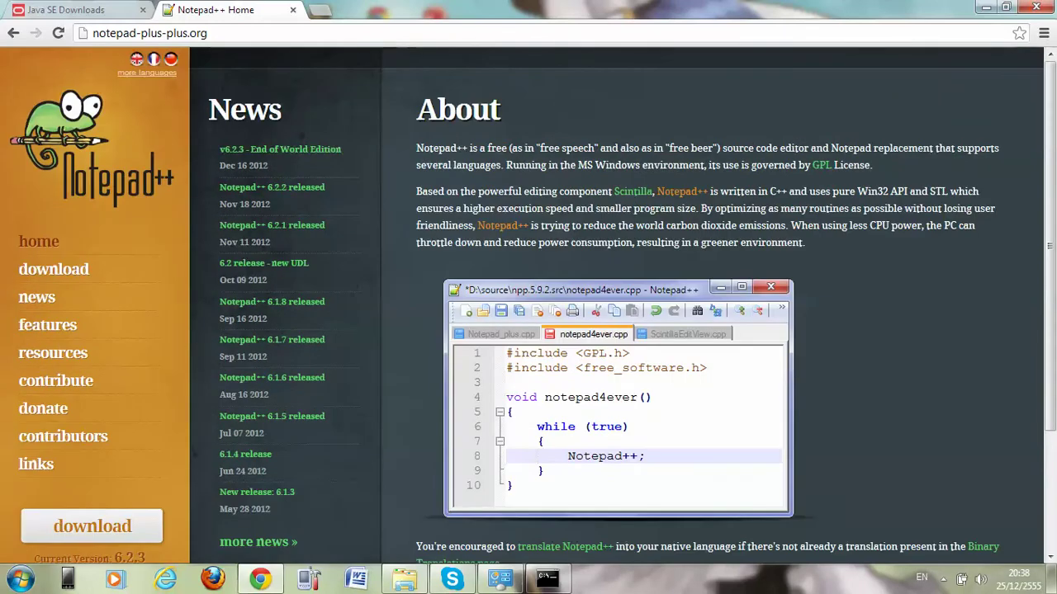
scroll(528, 305, "down", 1)
left_click(92, 448)
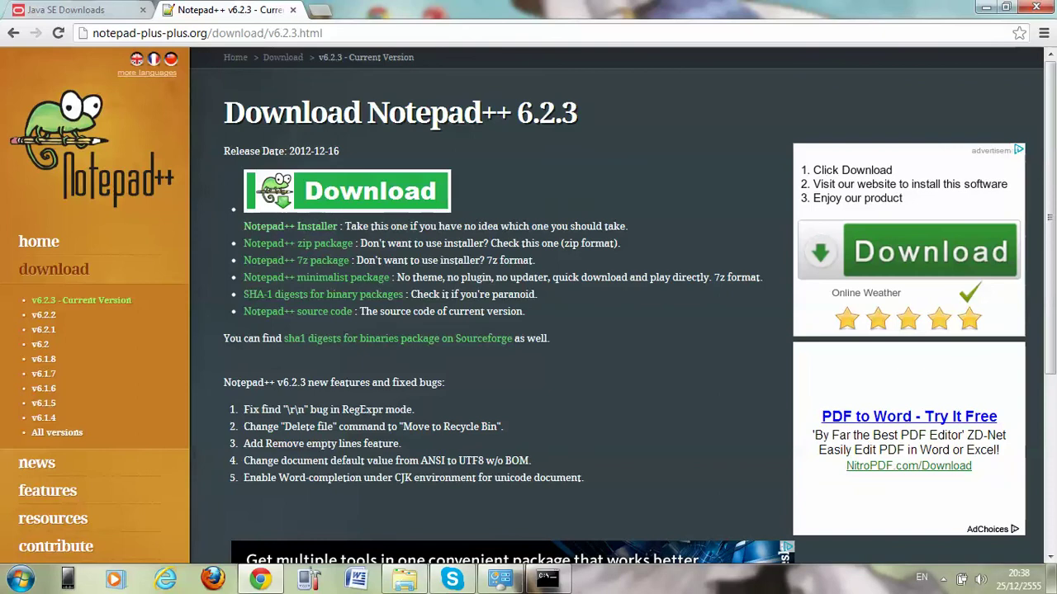
left_click(290, 226)
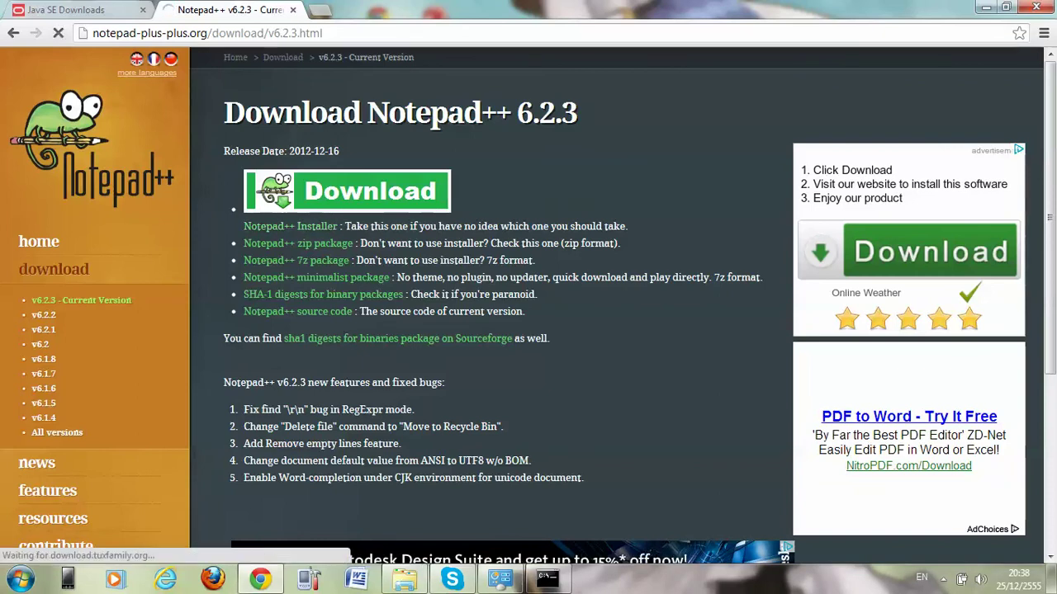
key("Return")
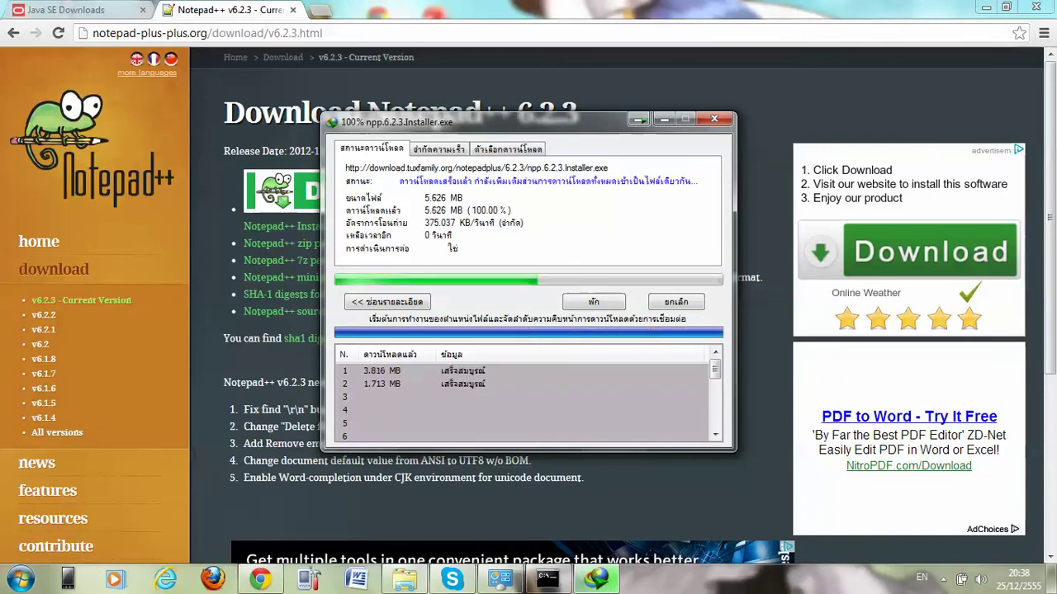
left_click(557, 336)
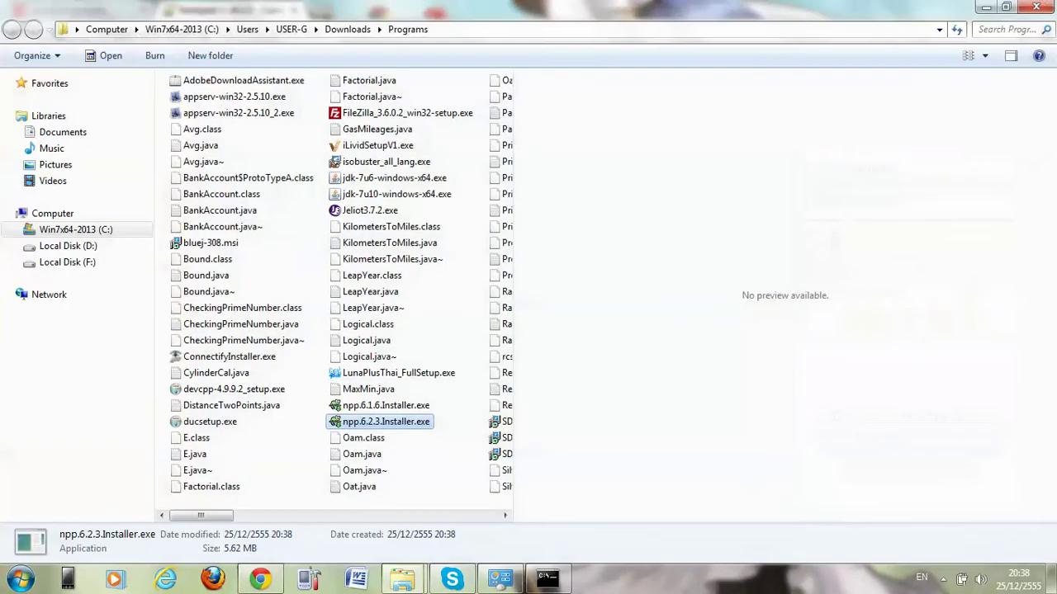
Run npp.6.2.3.Installer.exe in English and proceed with the default options to the component selection.
key("Return")
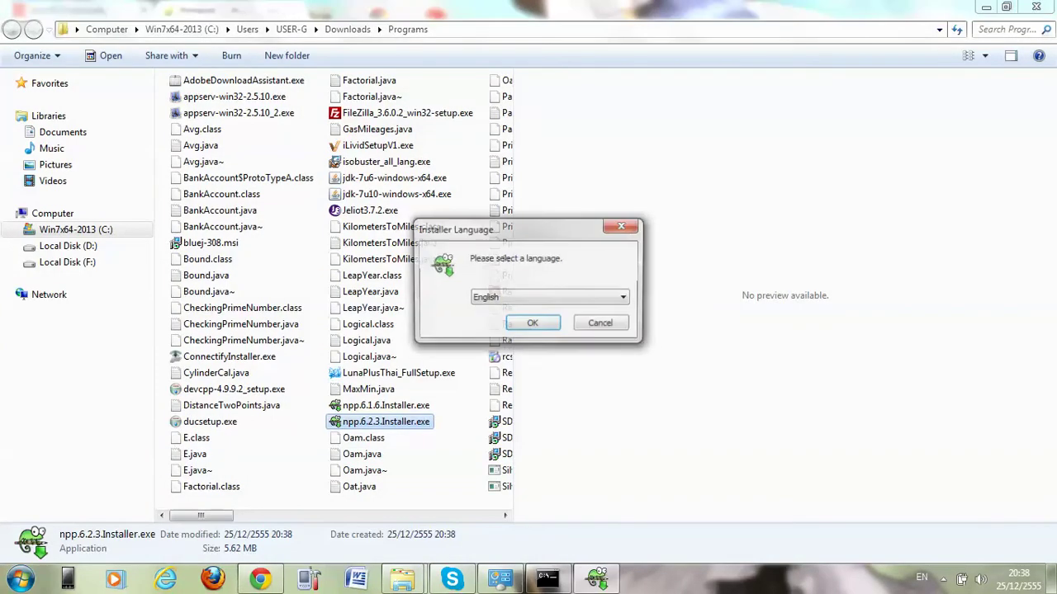
key("Return")
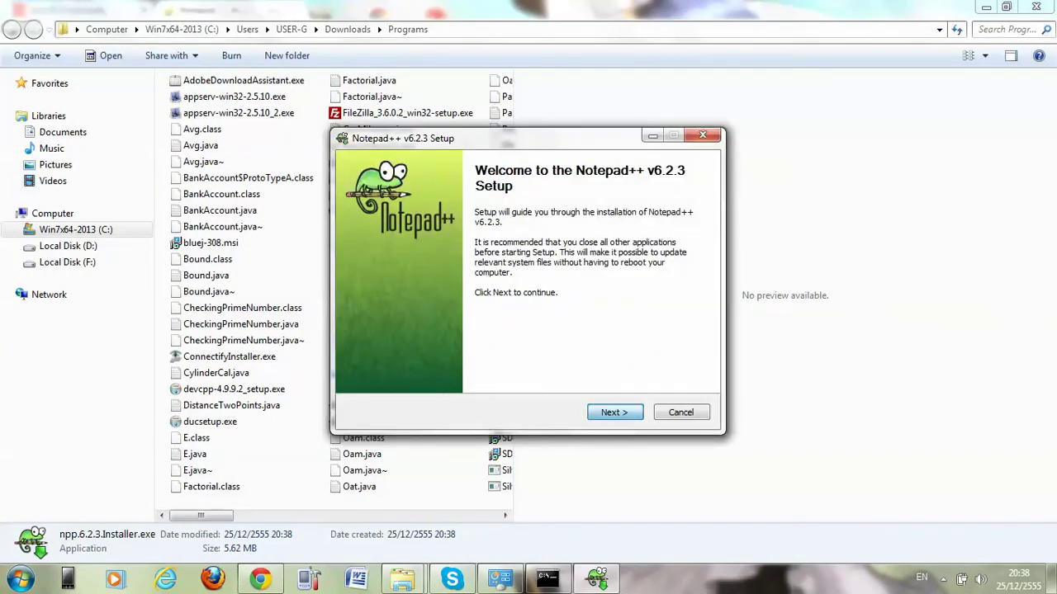
key("Return")
key("Return")
key("Return")
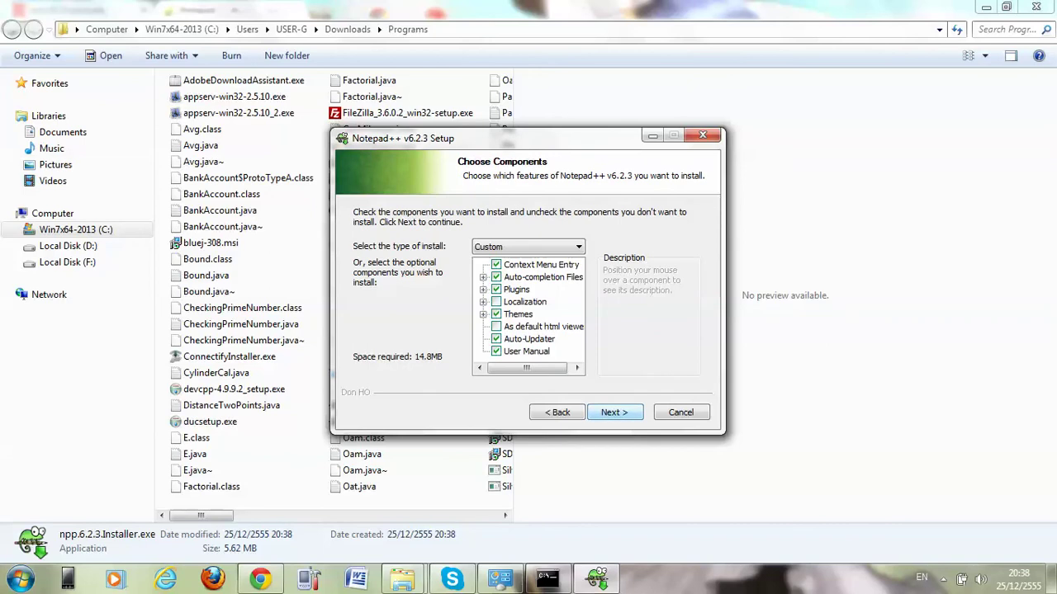
Include the Localization and default html viewer components and install Notepad++ v6.2.3.
left_click(496, 301)
left_click(496, 326)
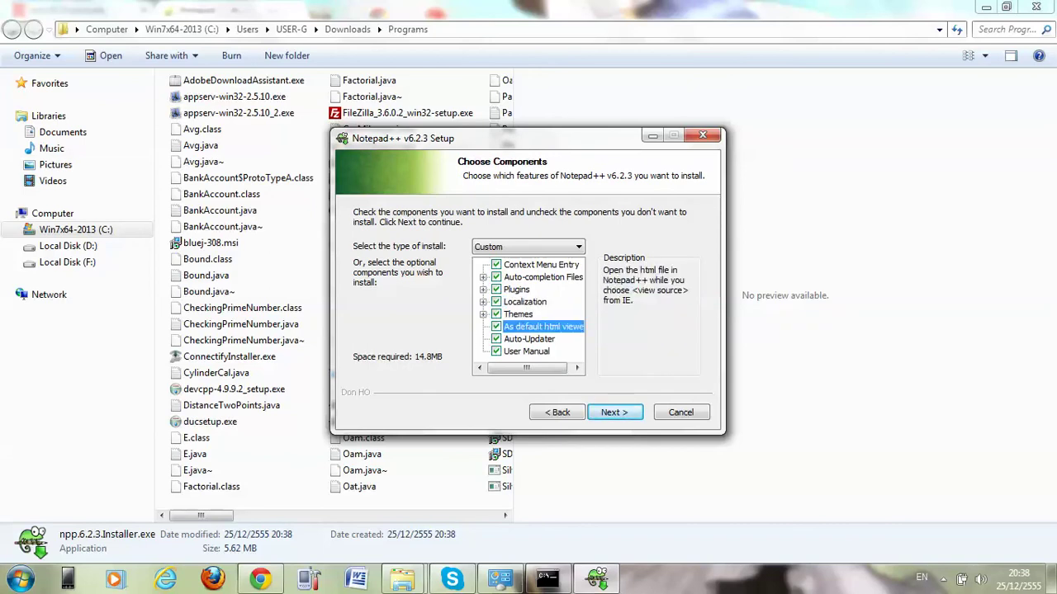
left_click(614, 412)
left_click(614, 412)
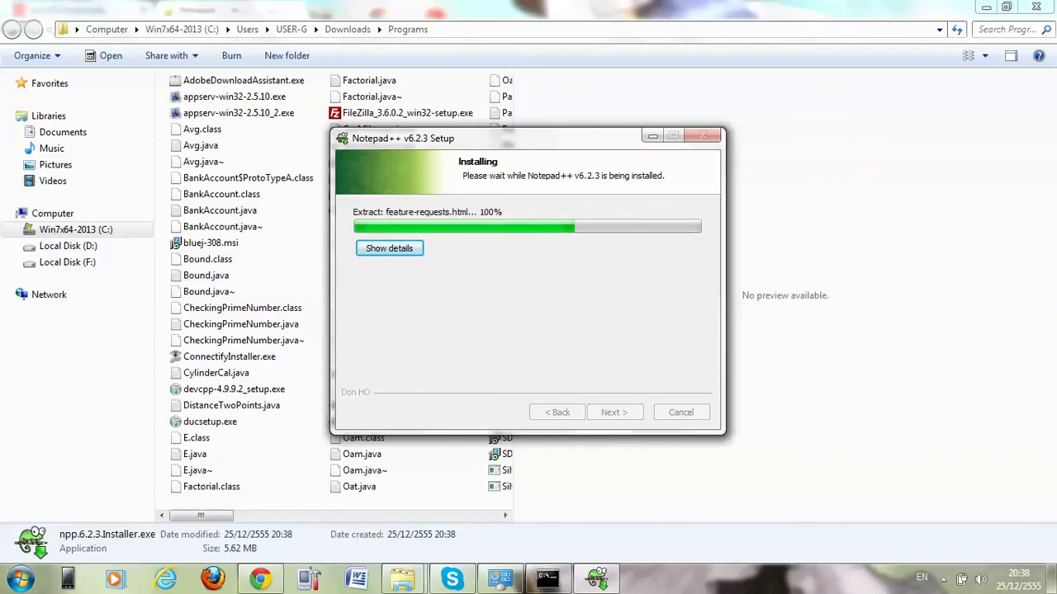
key("Return")
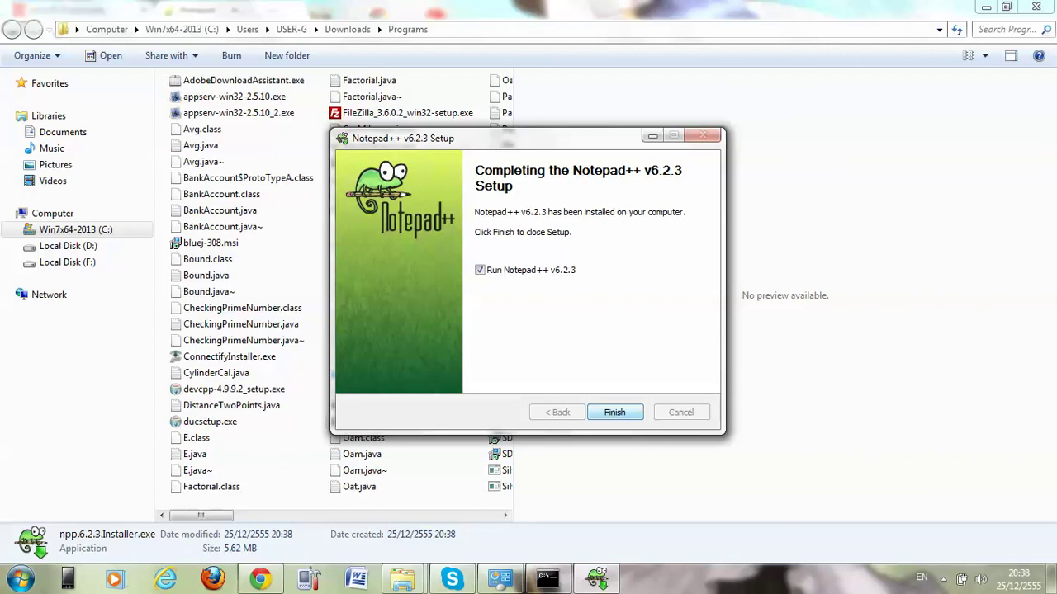
Finish the Notepad++ setup without running the program and close the browser window.
key("alt+r")
key("Return")
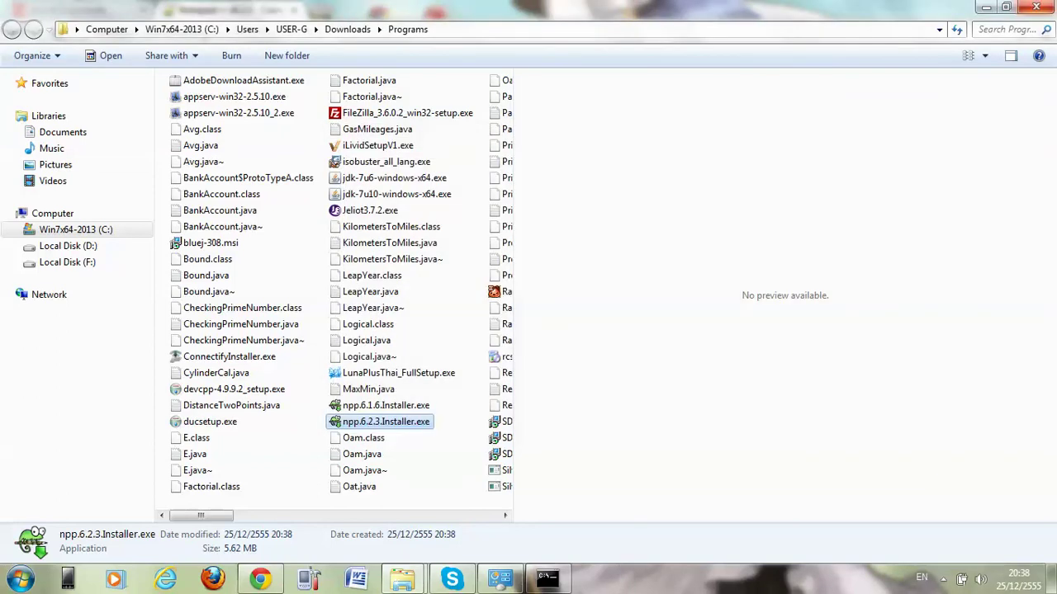
key("alt+Tab")
key("alt+F4")
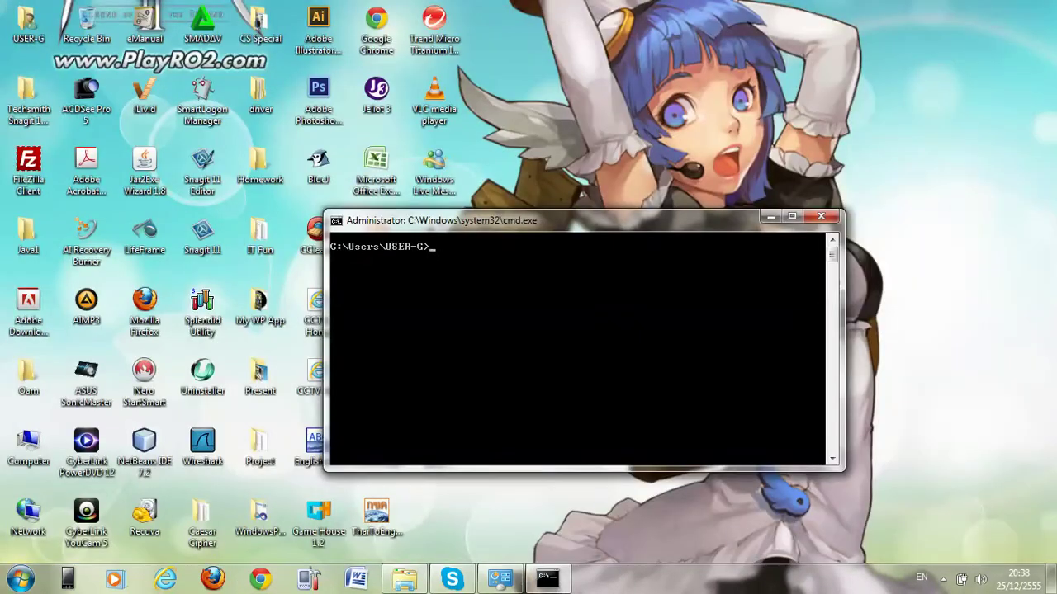
Move the Command Prompt window aside and place a Notepad++ shortcut on the desktop, cancelling the registration dialog.
left_click_drag(577, 220, 912, 153)
key("super")
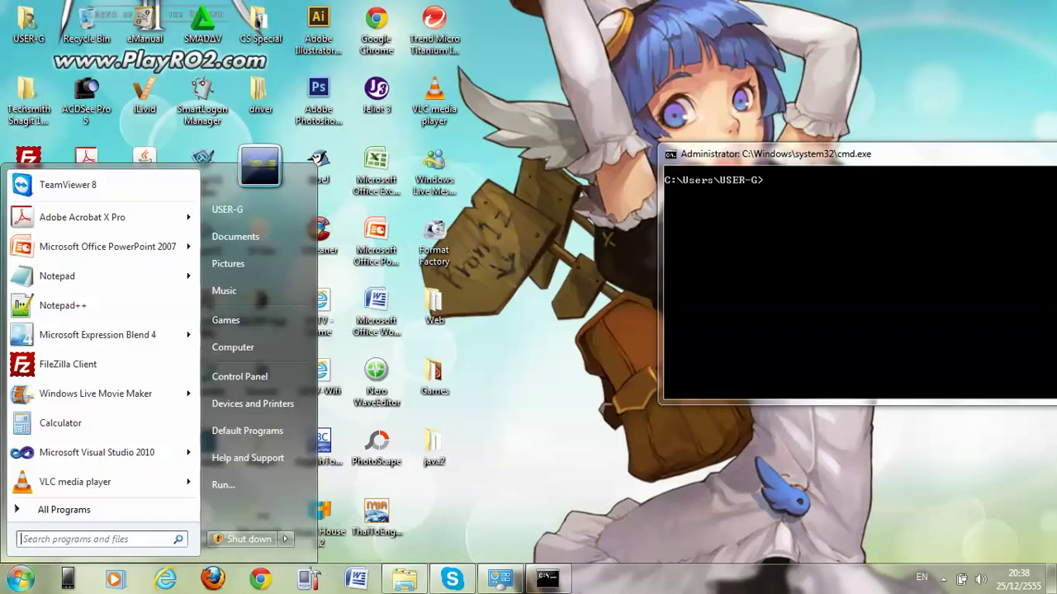
mouse_move(83, 305)
left_mouse_down()
mouse_move(165, 283)
mouse_move(484, 401)
mouse_move(548, 413)
mouse_move(578, 400)
left_mouse_up()
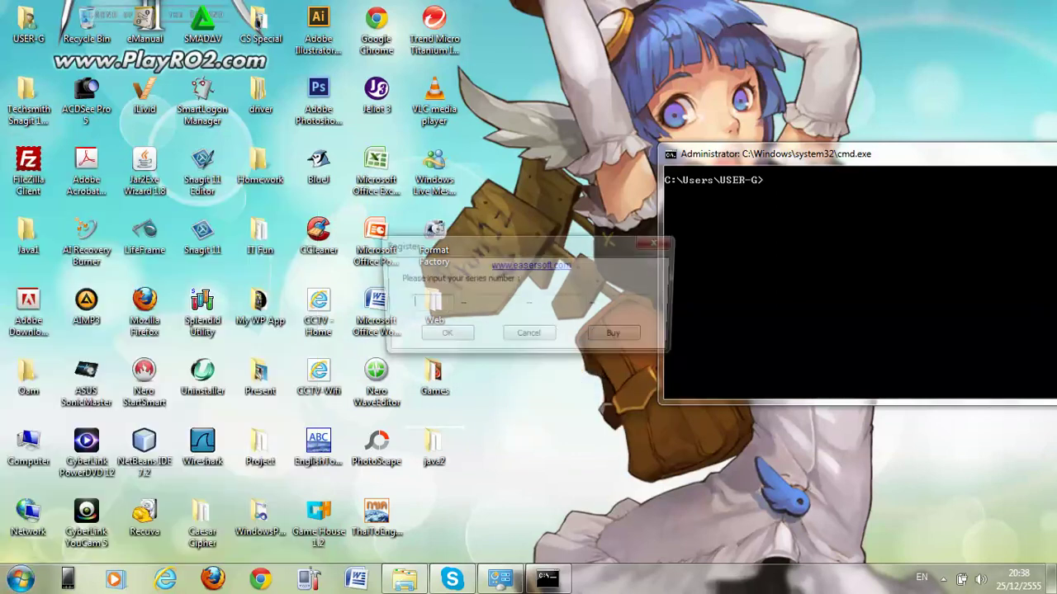
left_click(531, 338)
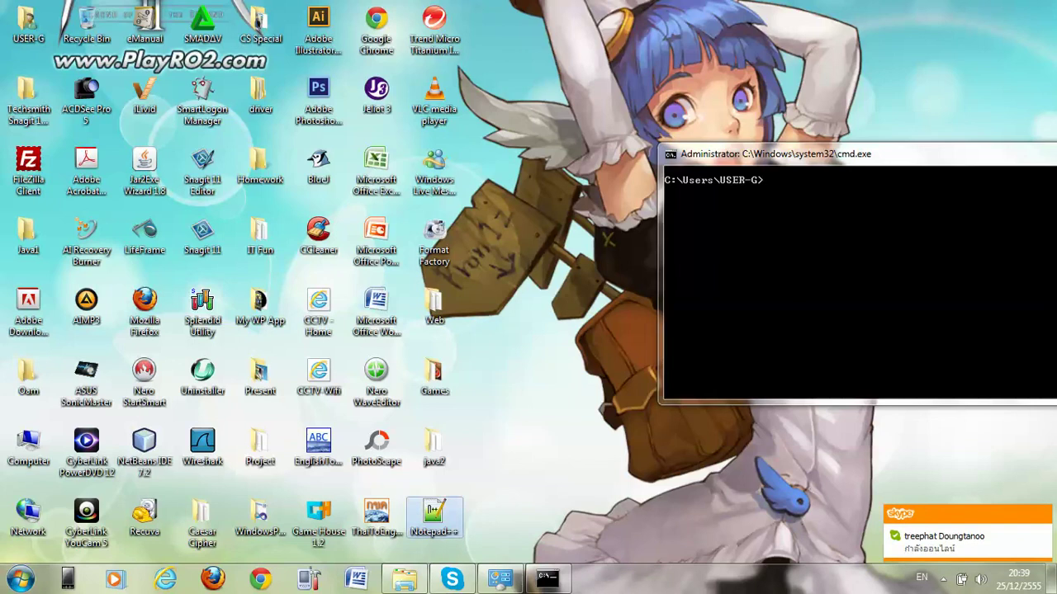
Launch Notepad++ from its desktop shortcut, maximize it and set the empty document's language to Java.
double_click(435, 518)
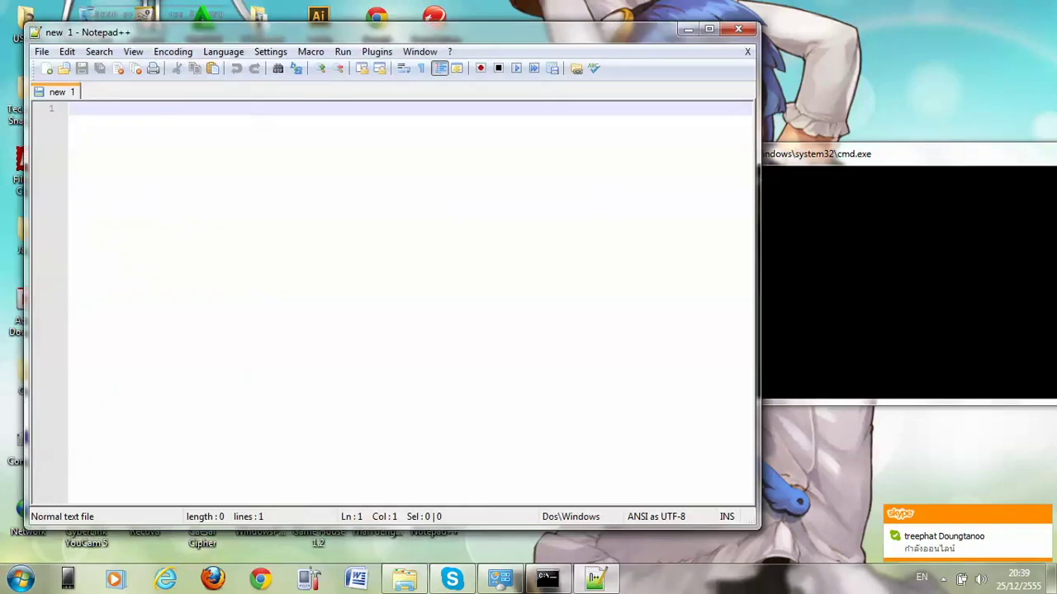
left_click(708, 29)
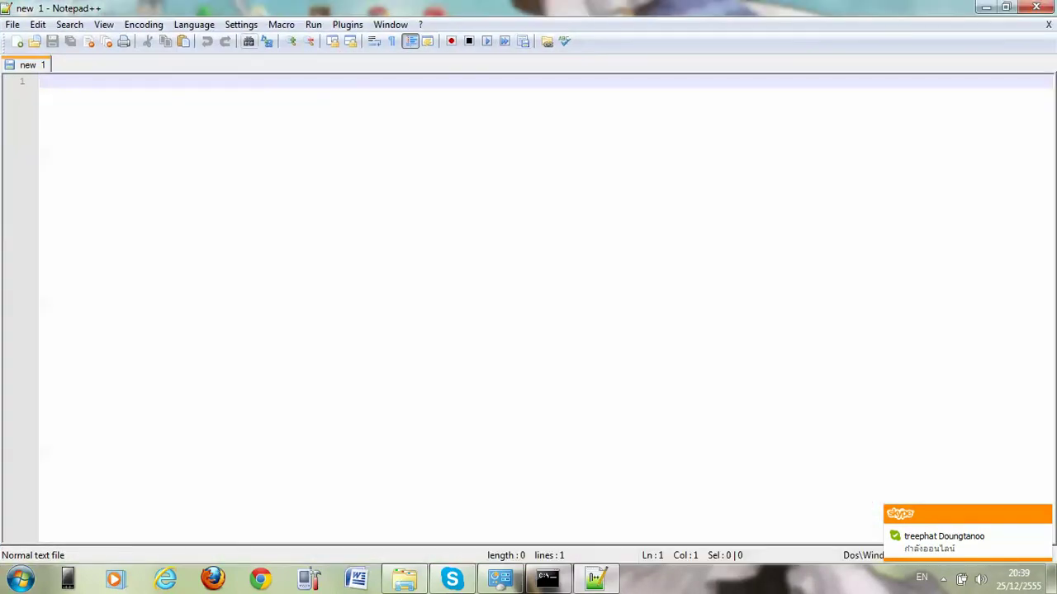
type("pu")
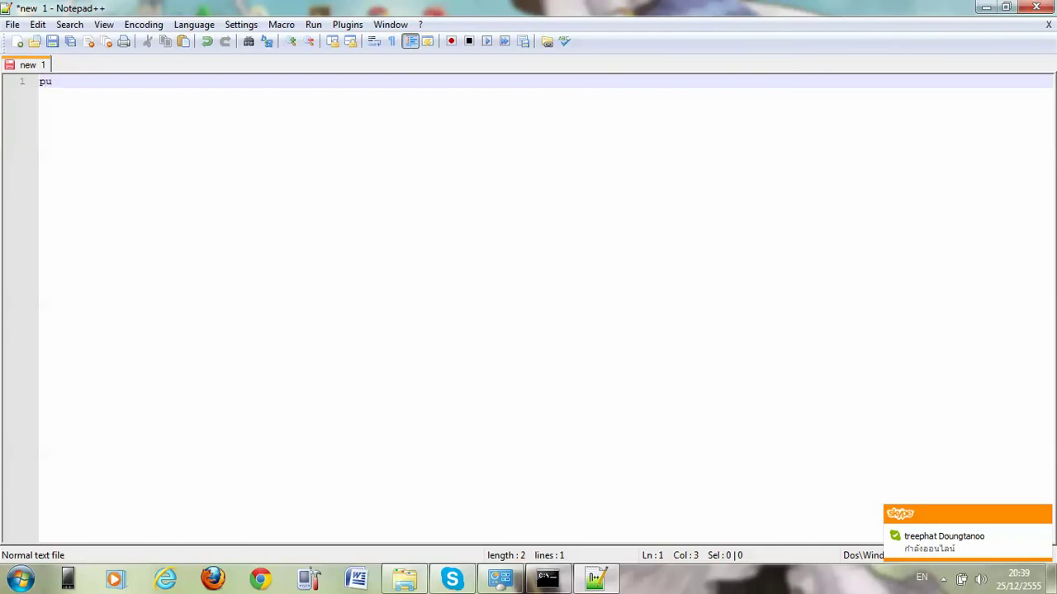
left_click(194, 24)
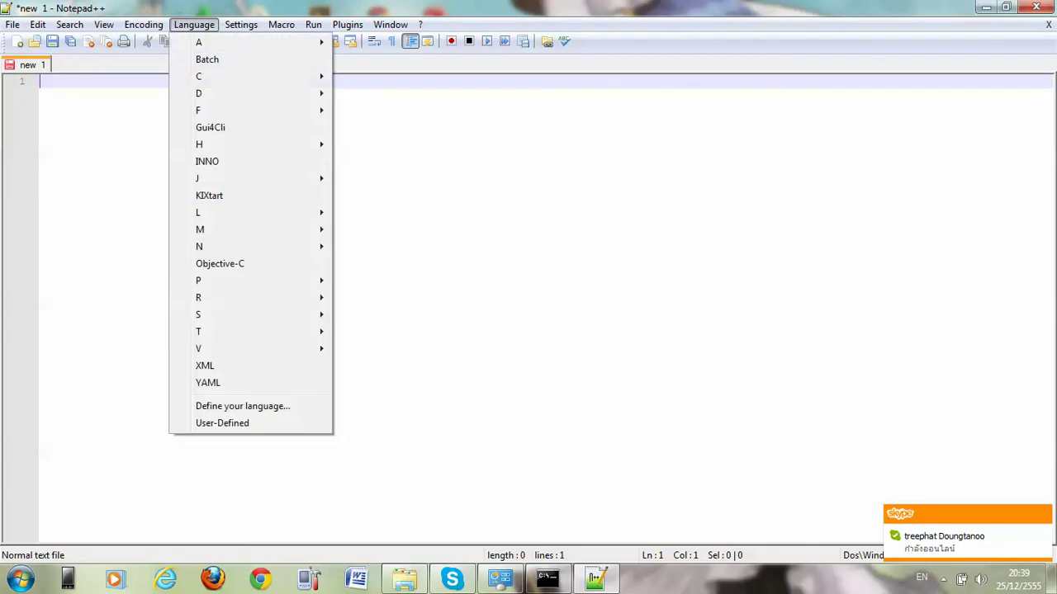
mouse_move(249, 179)
left_click(363, 178)
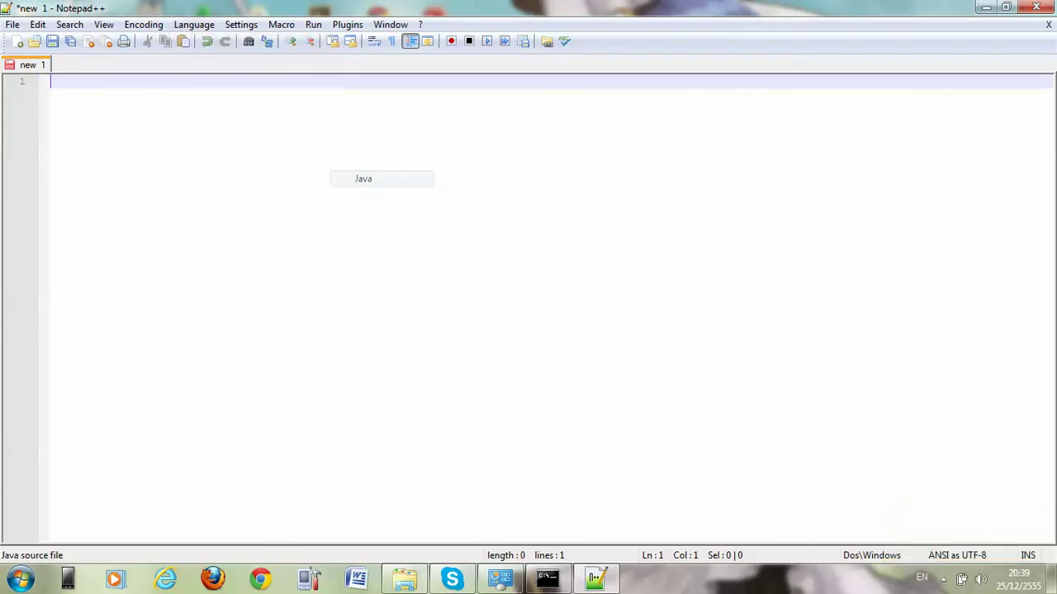
Write the opening line public class Test{ at the start of the new document.
type("ublic cl")
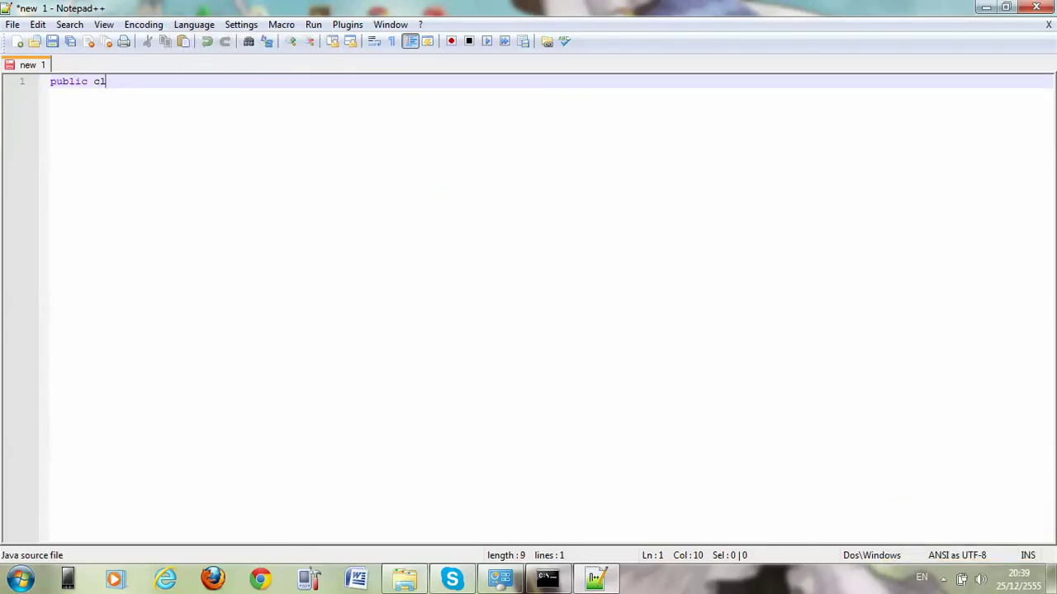
type("ass Tesest")
key("BackSpace")
key("BackSpace")
key("BackSpace")
type("t{")
key("Return")
Add an empty public static void main(String[] args) method inside class Test and close both blocks with braces.
type("public static void main(String[] a")
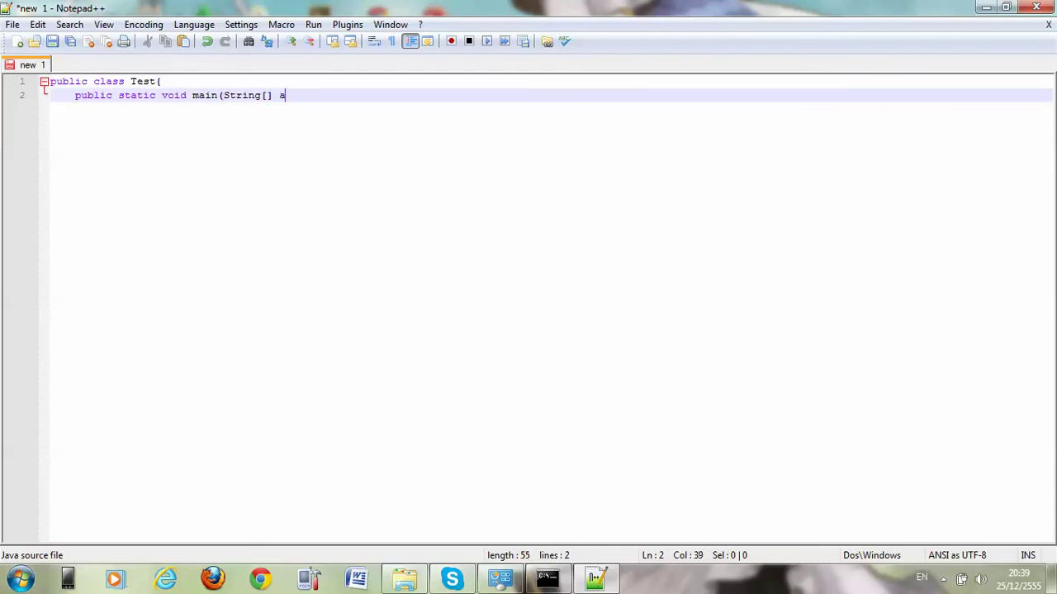
type("{")
key("Return")
key("Return")
type("}")
key("Return")
key("BackSpace")
type("}")
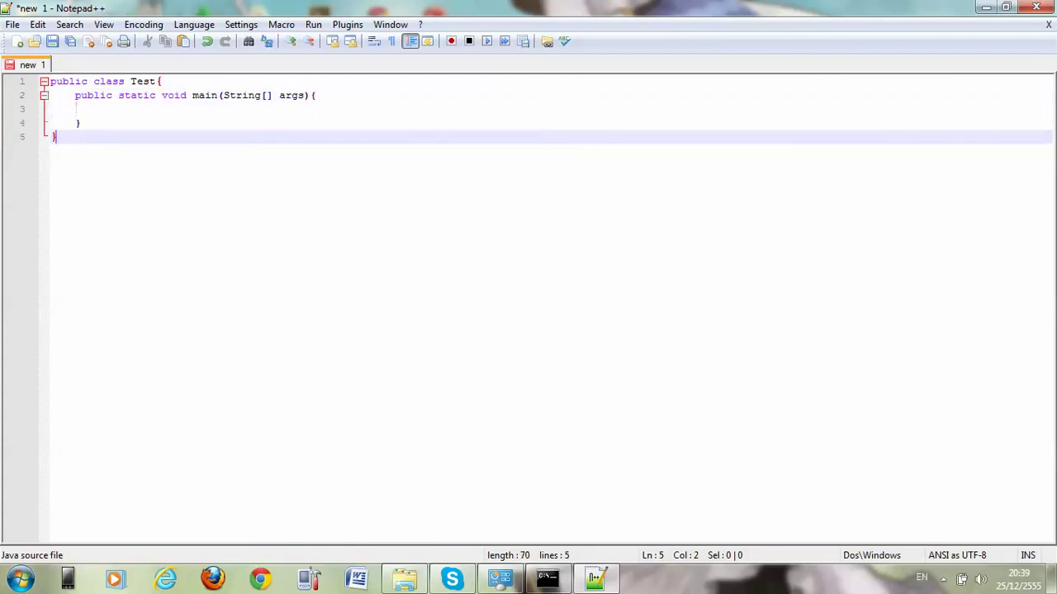
Save the document to the Desktop as Test.java.
key("ctrl+s")
type("T")
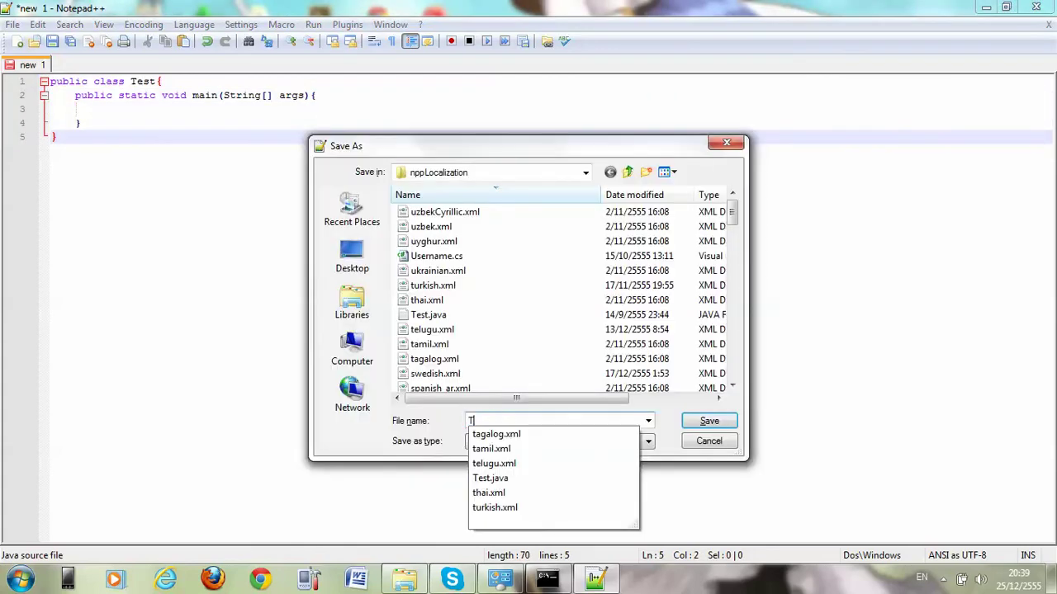
type("est.java")
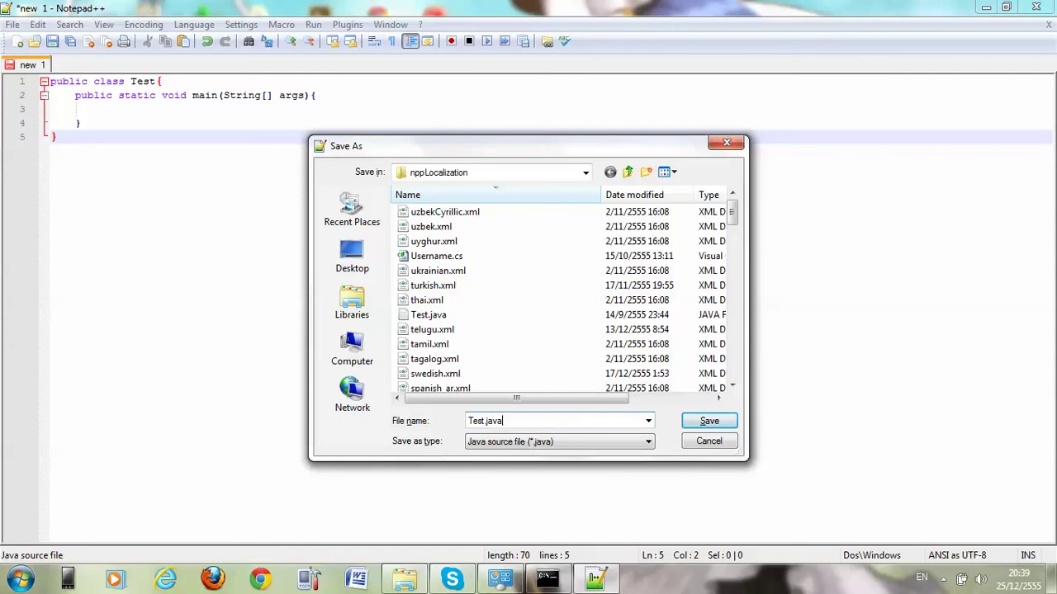
left_click(495, 195)
left_click(528, 171)
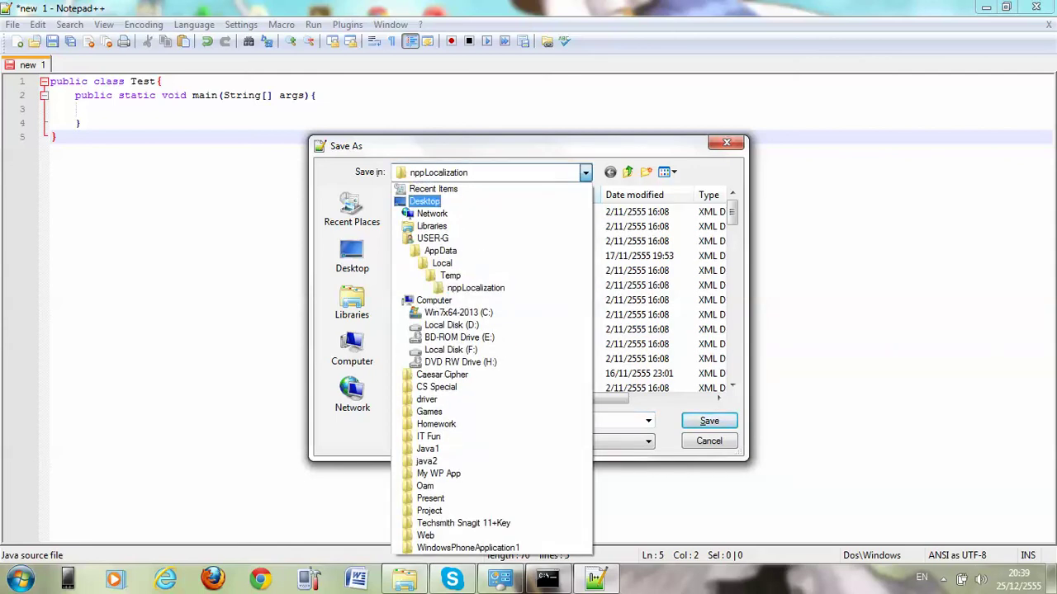
left_click(424, 200)
key("Return")
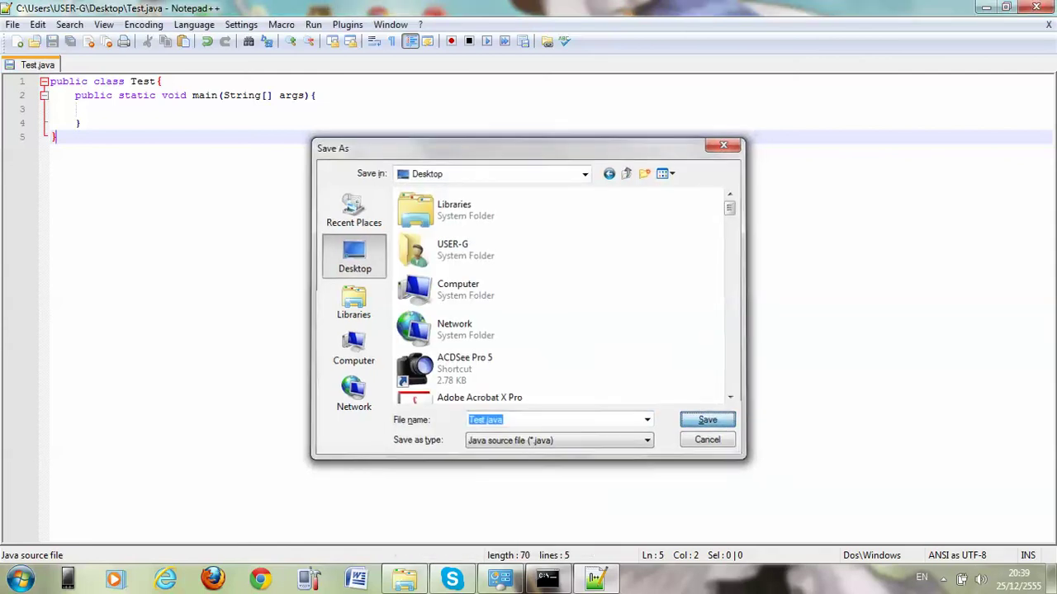
Add the statement System.out.println("Hello World"); inside the main method and save Test.java.
key("Up")
key("End")
key("Up")
key("Tab")
type("System.")
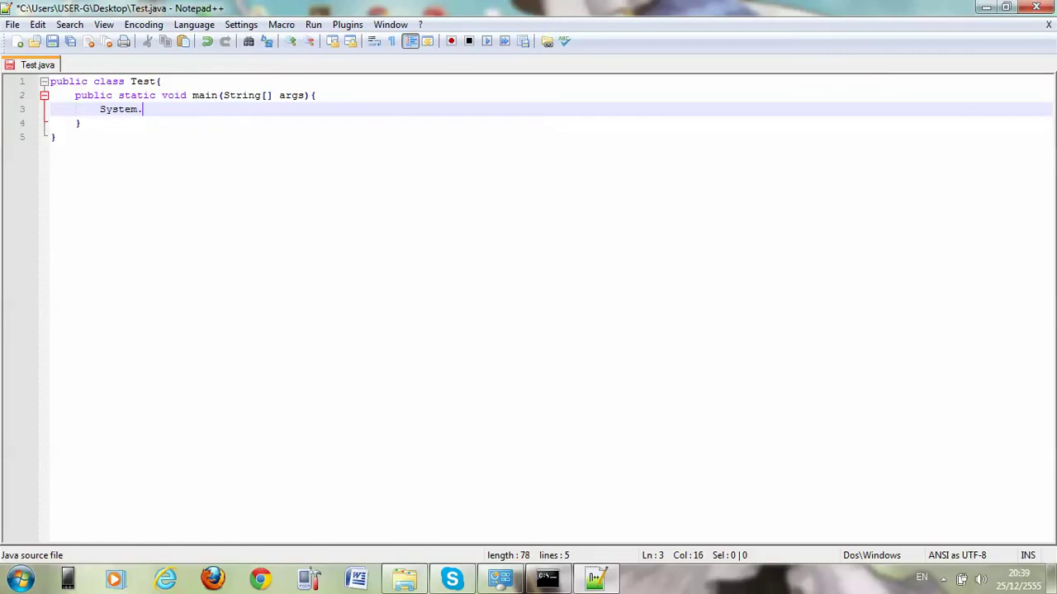
type("out.println(\"Hello Wo")
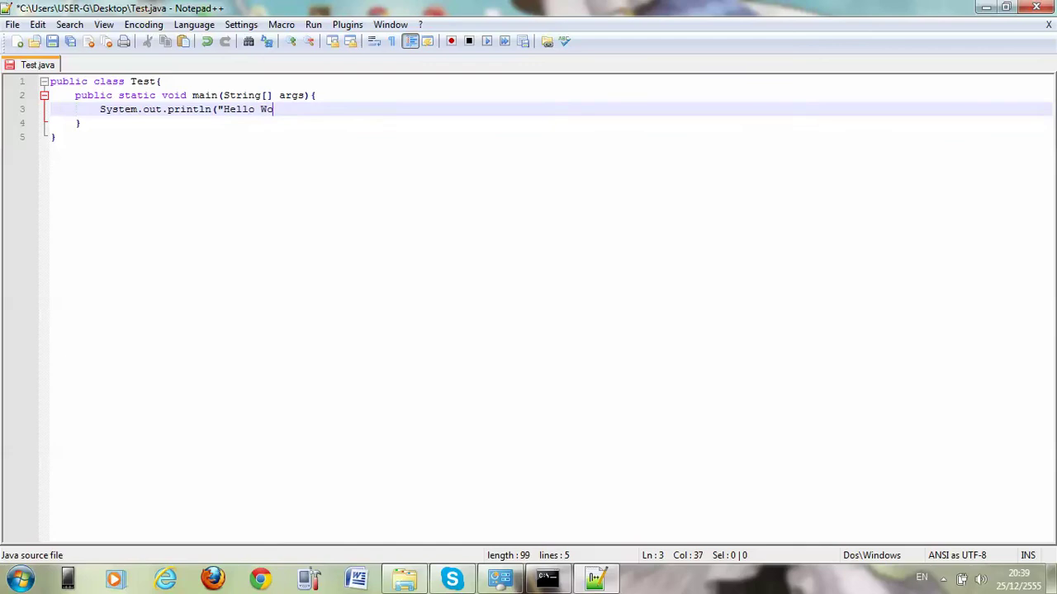
type("rld\");")
key("ctrl+s")
Bring up the already running Command Prompt window and close it.
left_click(347, 24)
mouse_move(313, 23)
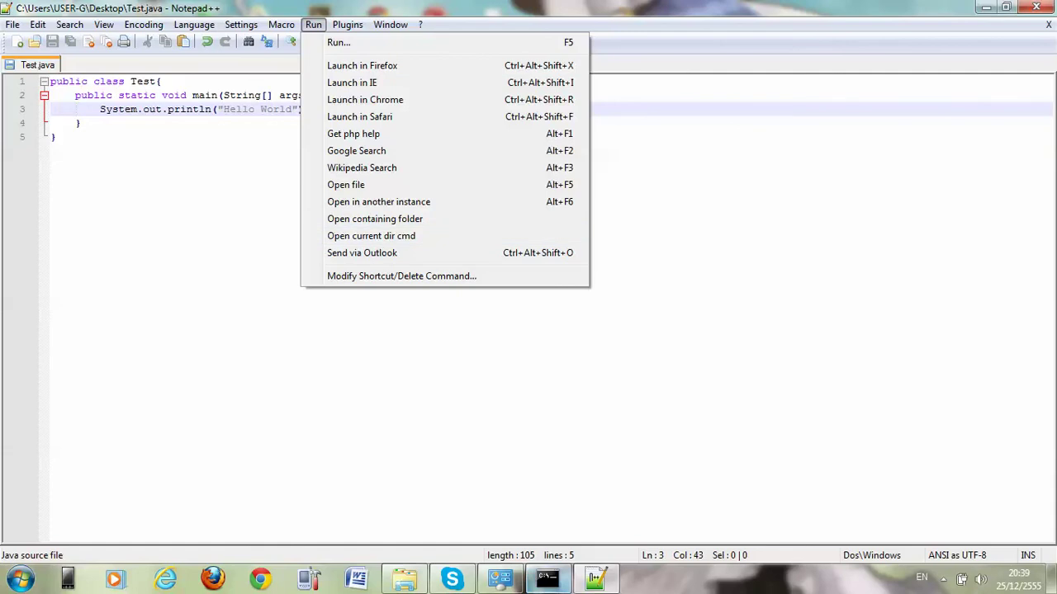
left_click(547, 580)
left_click_drag(858, 153, 413, 230)
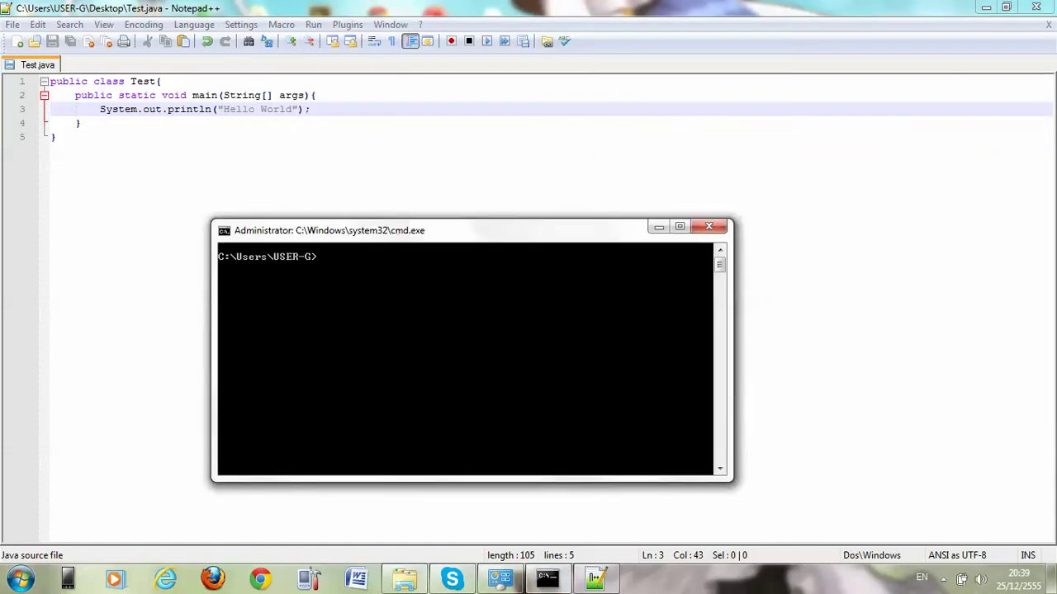
left_click(708, 226)
Open a new Command Prompt from Notepad++ in the folder that contains Test.java.
left_click(313, 24)
key("Down")
key("Down")
key("Down")
key("Return")
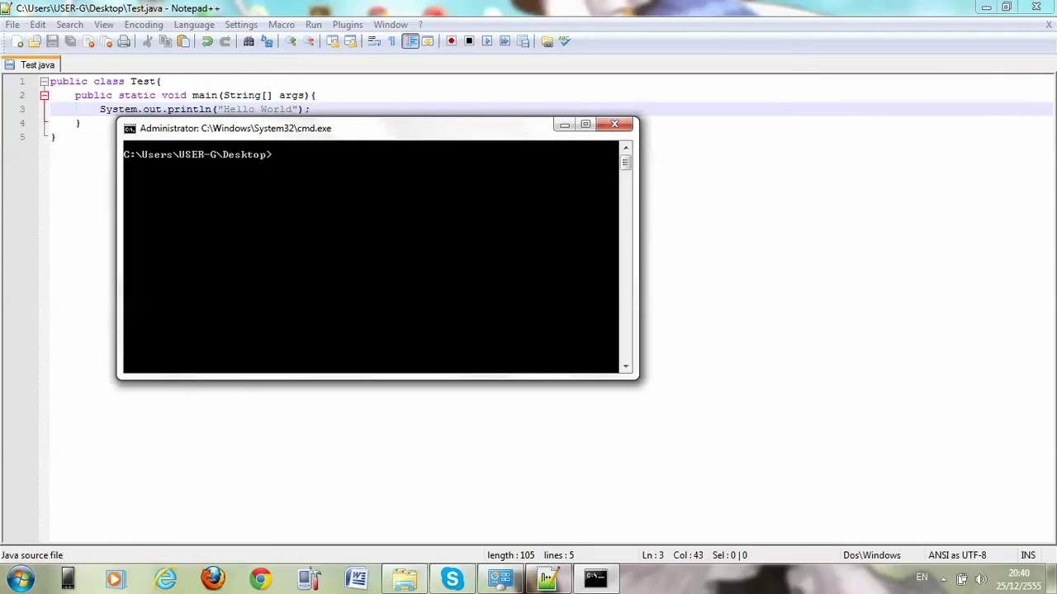
Compile the program with javac Test.java, run it with java Test, and move the console window clear of the code.
type("javac Test.java")
key("Return")
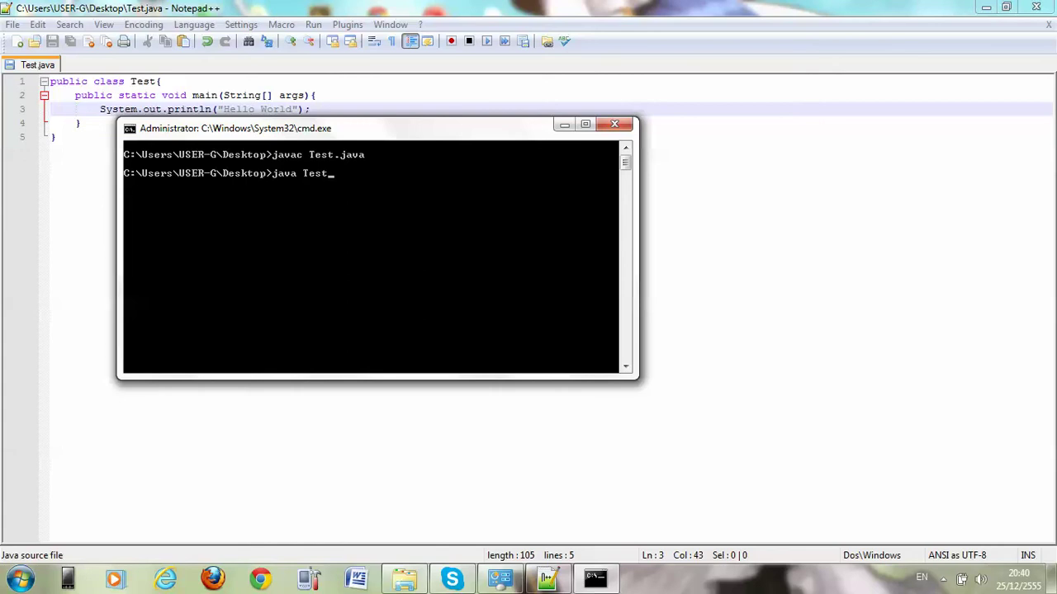
key("Return")
left_click_drag(377, 128, 313, 156)
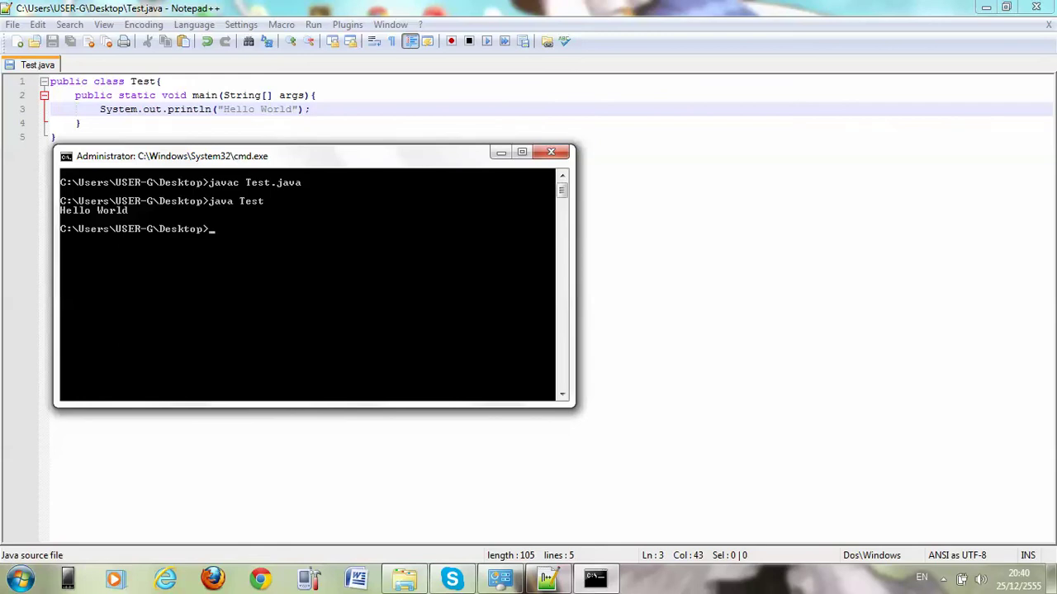
Switch back to Notepad++ and review the complete Test.java code, leaving the cursor after the last closing brace.
key("alt+Tab")
mouse_move(81, 123)
left_mouse_down()
mouse_move(93, 81)
mouse_move(51, 81)
left_mouse_up()
left_click(57, 137)
key("ctrl+a")
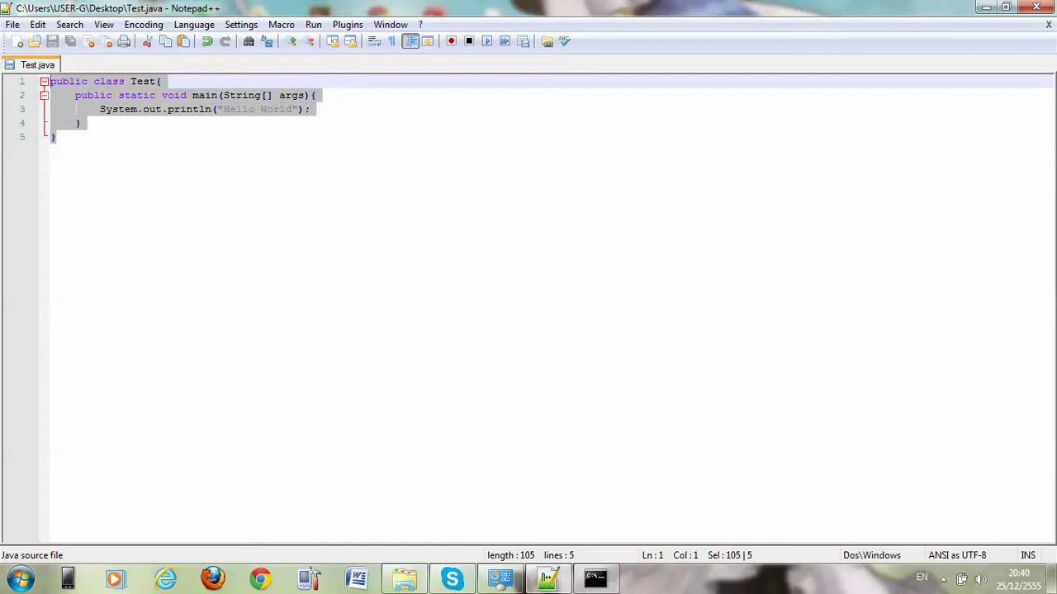
left_click(56, 137)
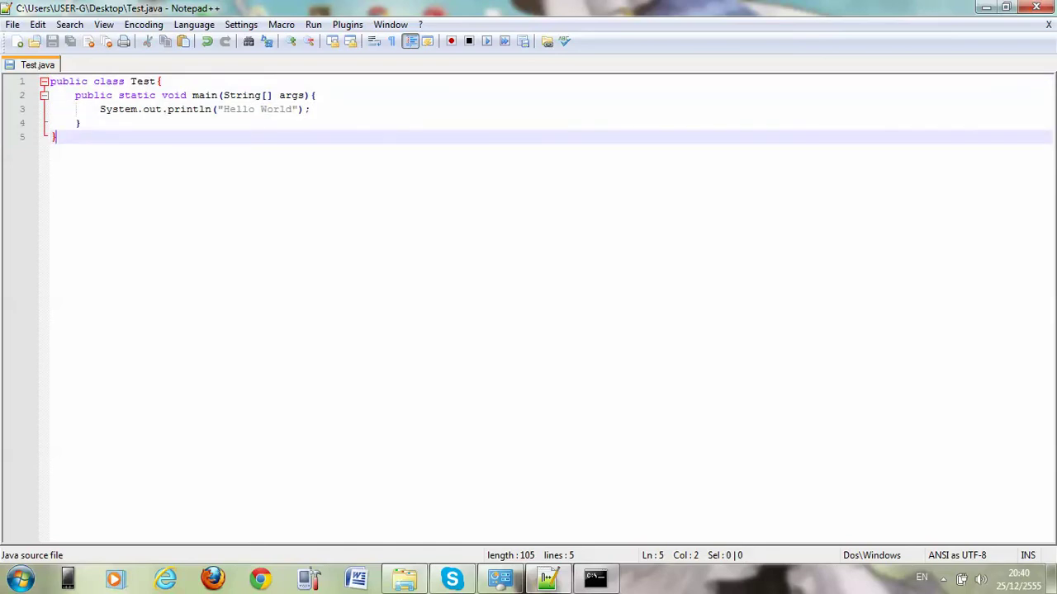